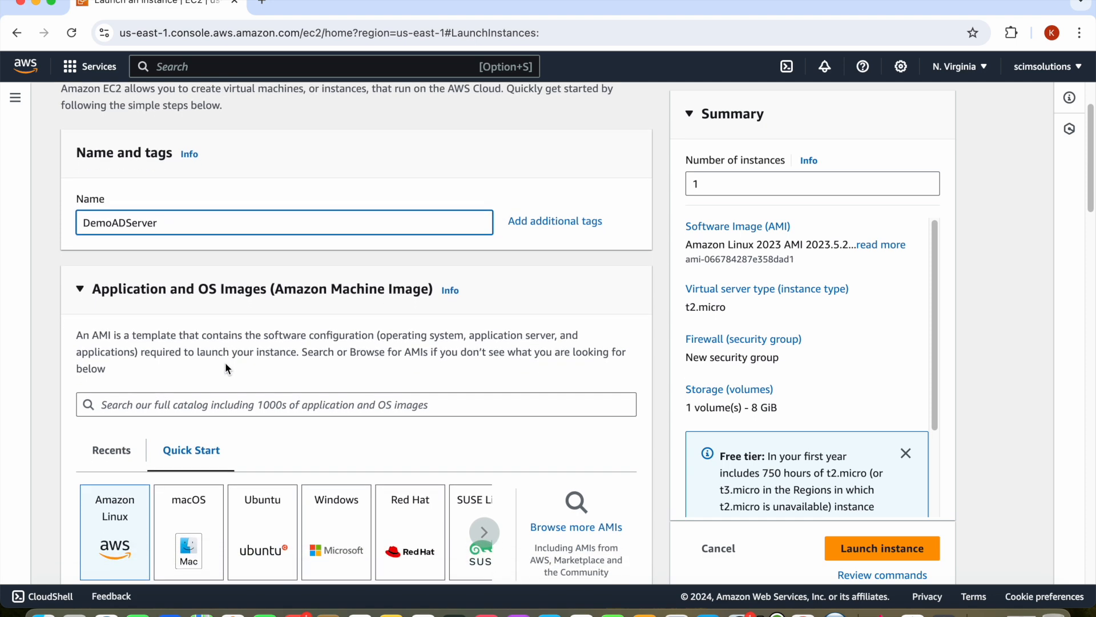
# - Choose Microsoft Windows Server 2016 Base as the machine image for the new instance
pyautogui.scroll(-5, 224, 362)
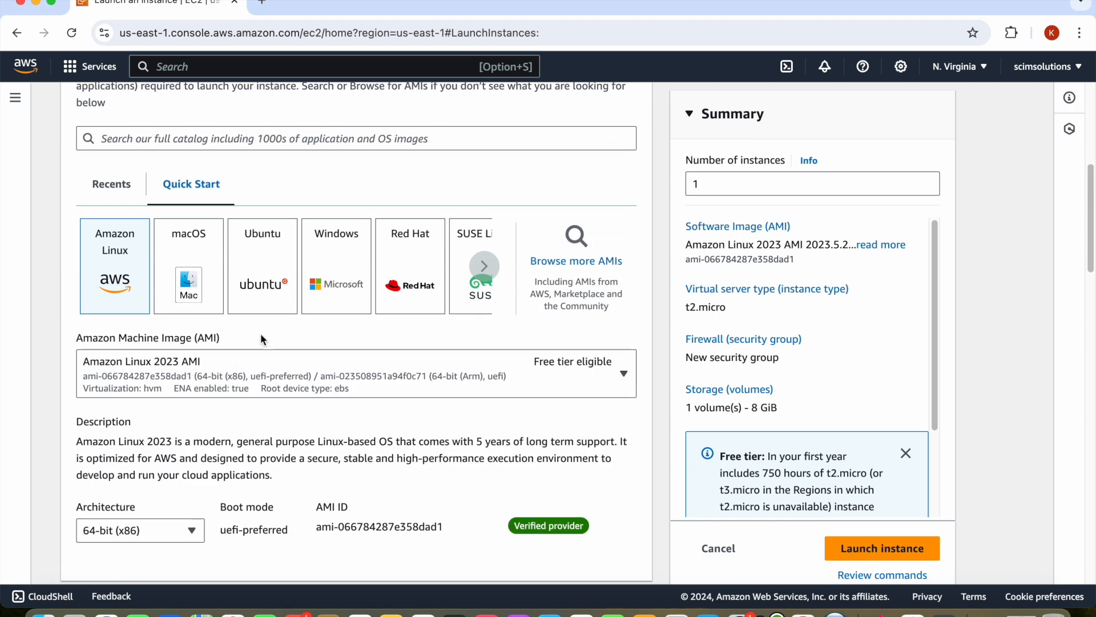
pyautogui.click(341, 270)
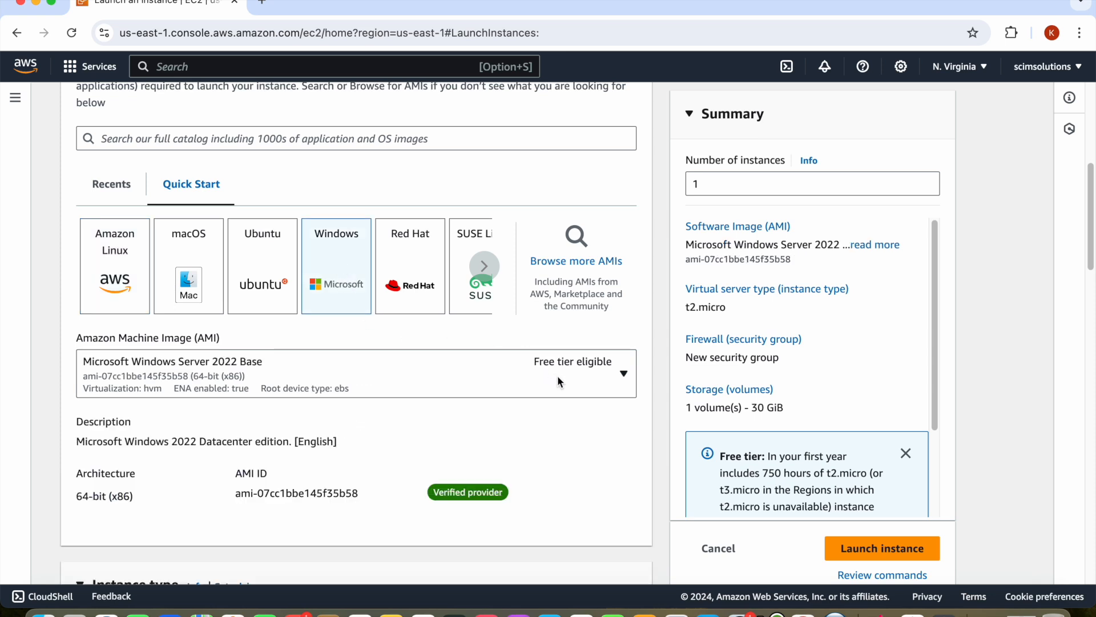
pyautogui.click(616, 380)
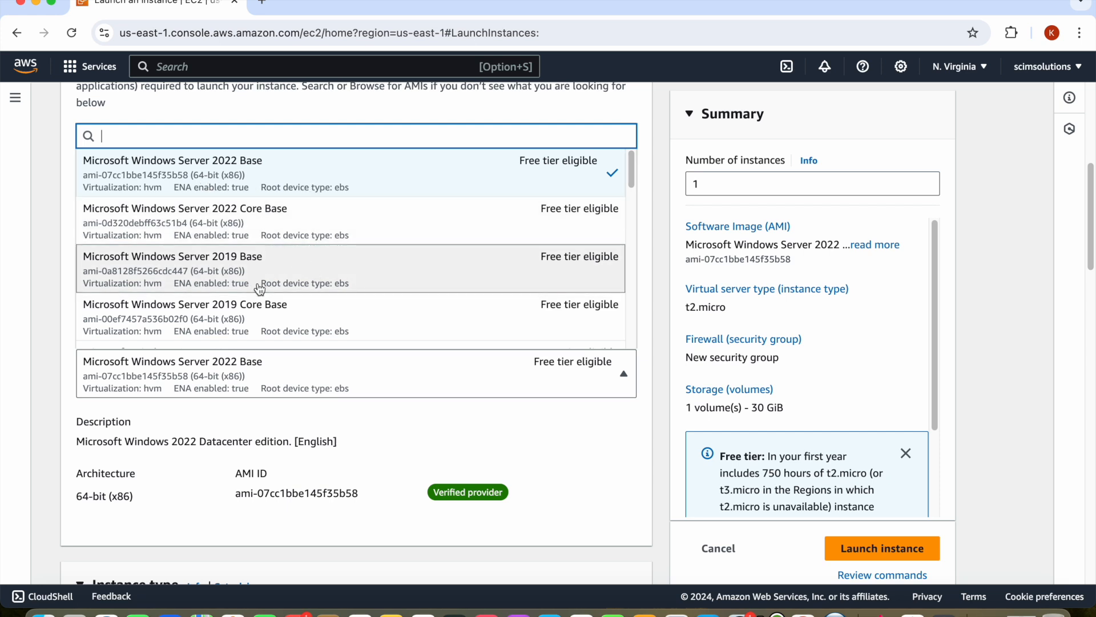
pyautogui.scroll(-1, 340, 311)
pyautogui.scroll(-5, 339, 311)
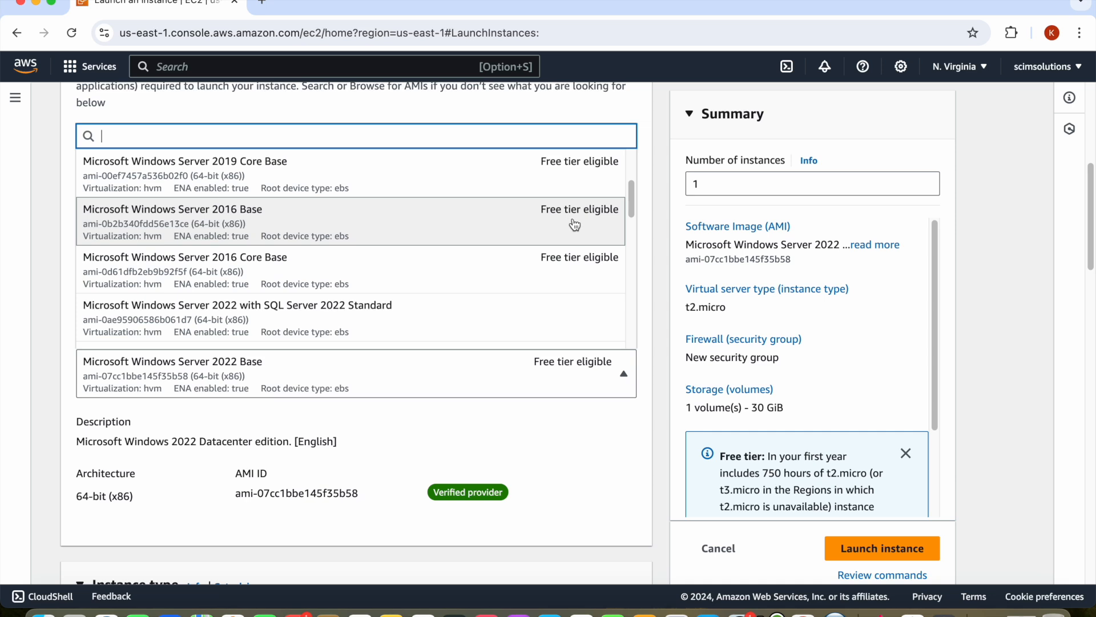
pyautogui.click(286, 225)
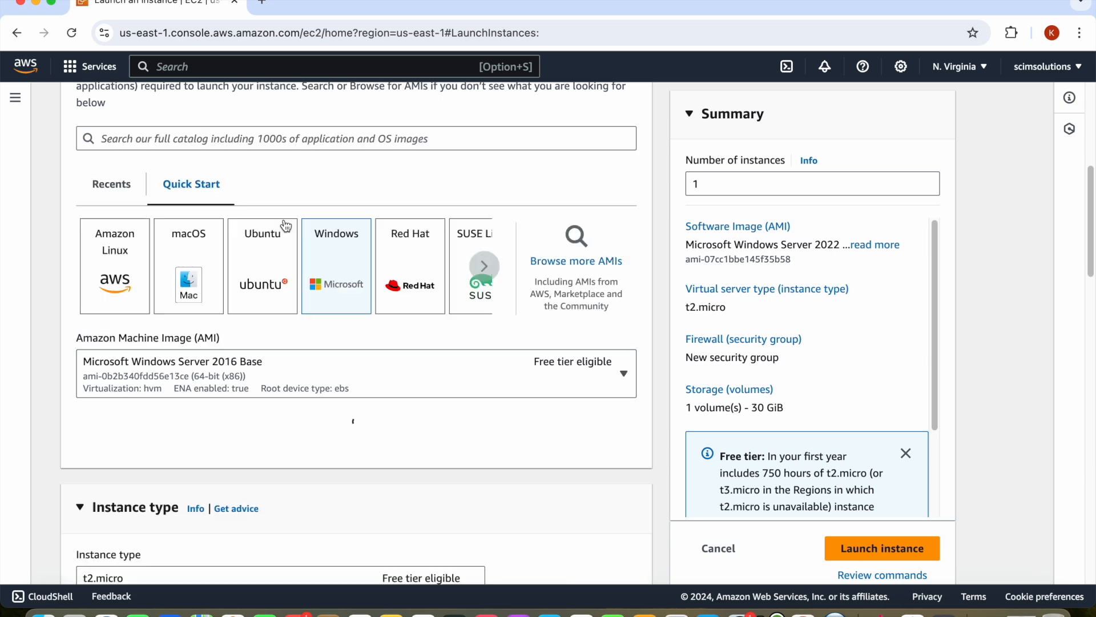
# - Create a new RSA key pair named DemoADKeypair in .pem format for the instance login
pyautogui.scroll(-8, 371, 419)
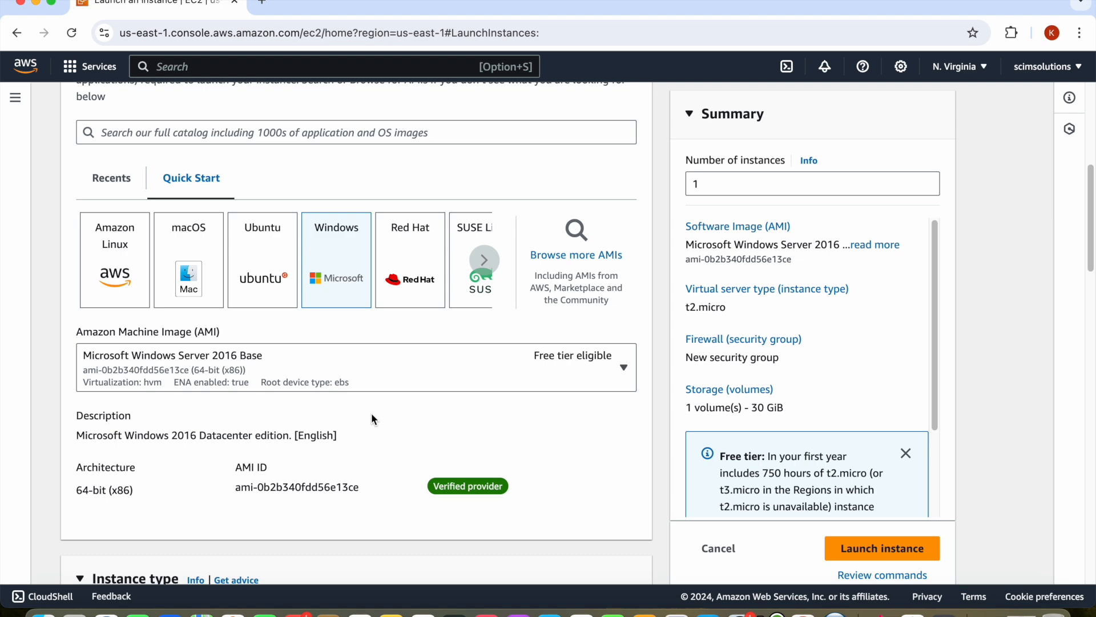
pyautogui.scroll(-3, 371, 420)
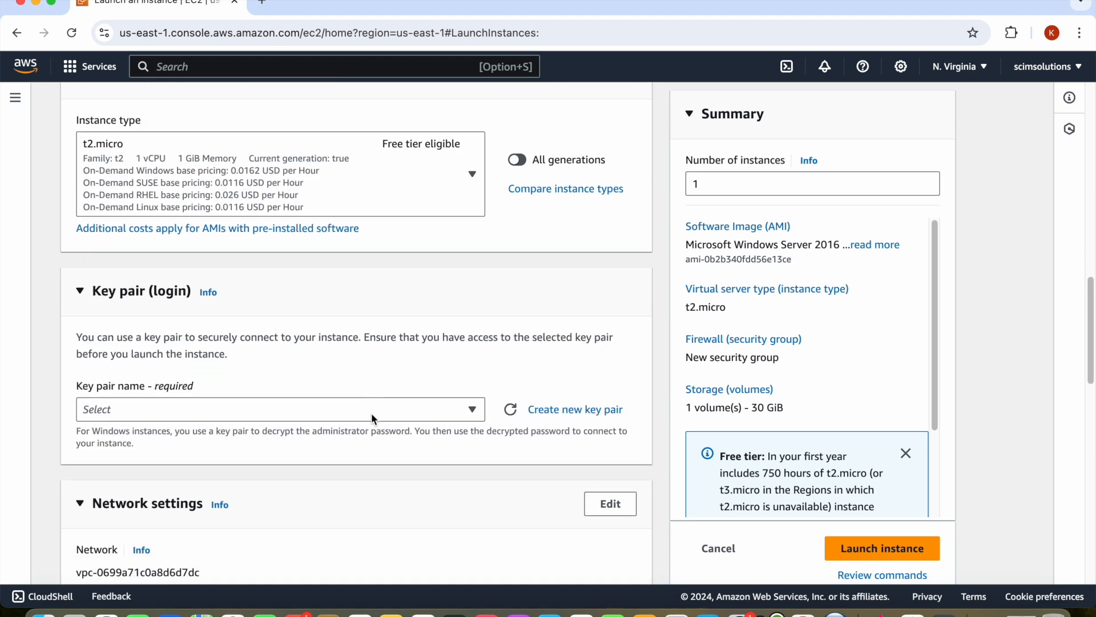
pyautogui.scroll(-1, 372, 419)
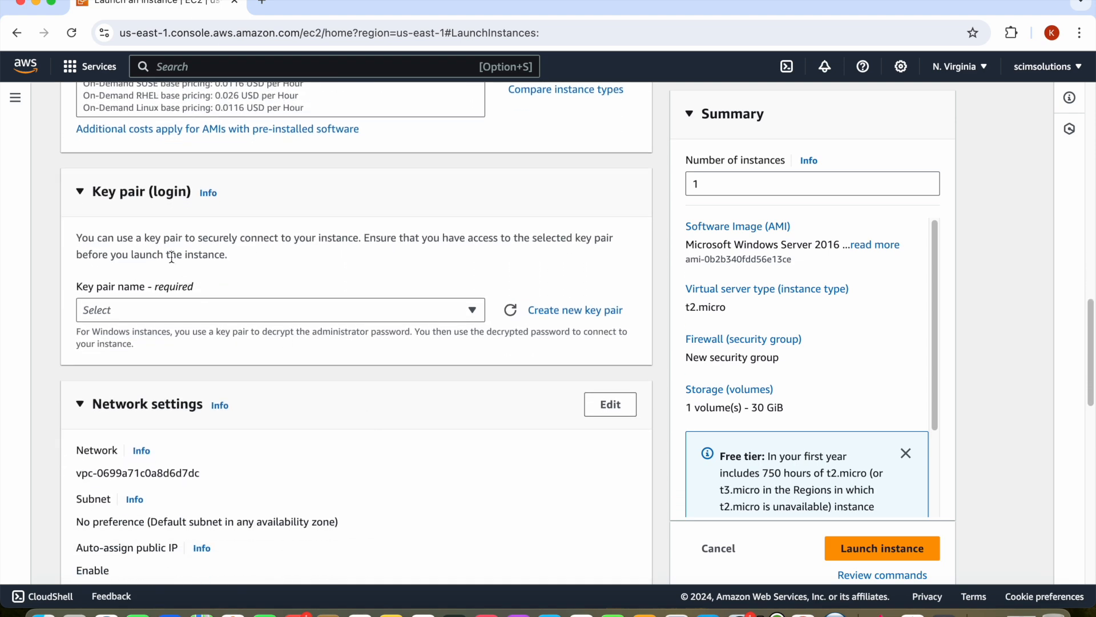
pyautogui.click(566, 311)
pyautogui.click(422, 200)
pyautogui.write('DemoAD')
pyautogui.press('BackSpace')
pyautogui.press('BackSpace')
pyautogui.press('BackSpace')
pyautogui.press('BackSpace')
pyautogui.press('BackSpace')
pyautogui.press('BackSpace')
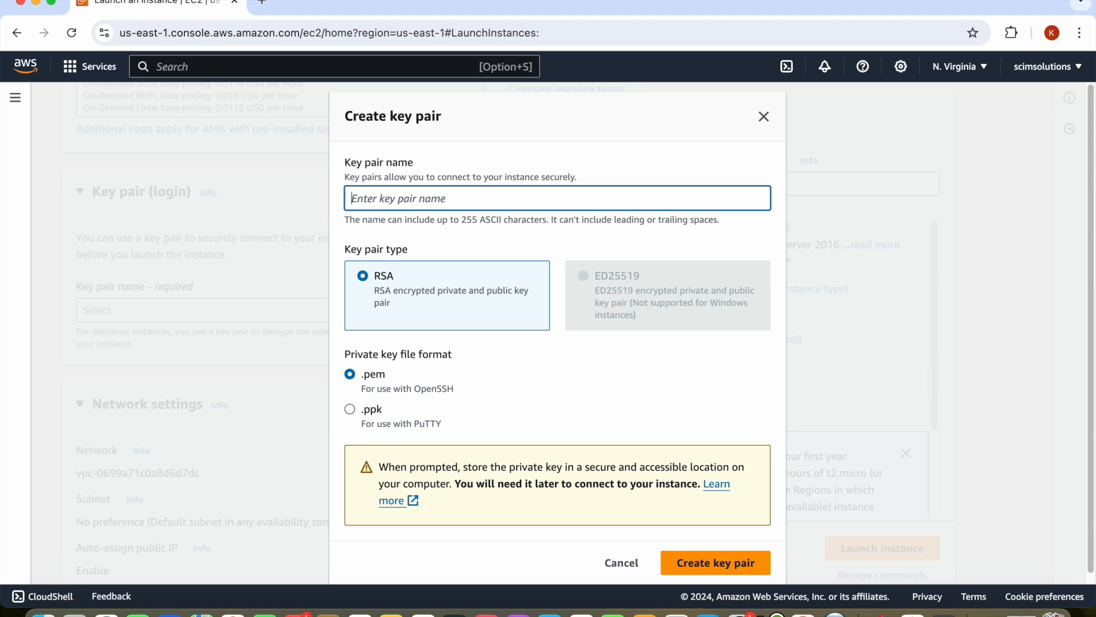
pyautogui.write('DemoADKeypair')
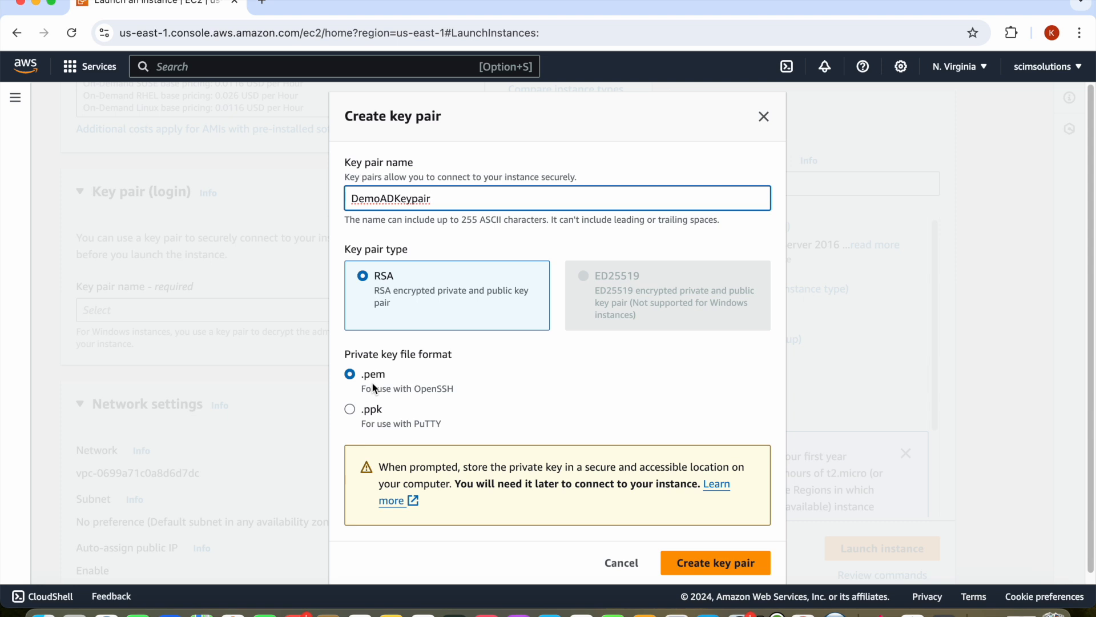
pyautogui.click(731, 565)
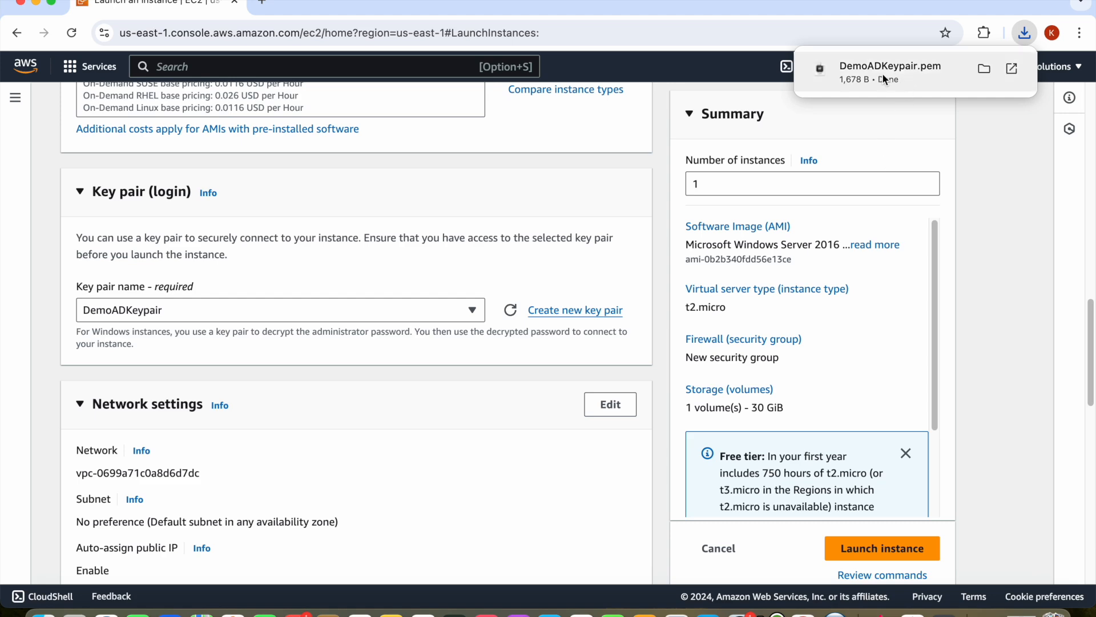
# - Review the network and storage settings, keep the defaults, and launch the instance
pyautogui.scroll(-2, 406, 399)
pyautogui.scroll(-5, 407, 405)
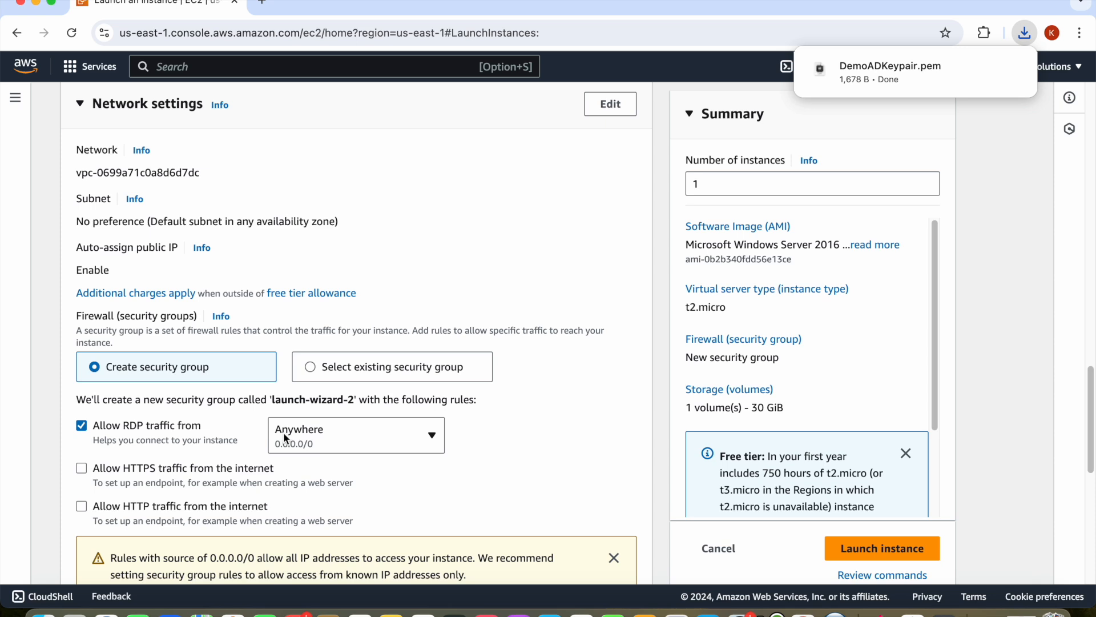
pyautogui.scroll(-1, 191, 386)
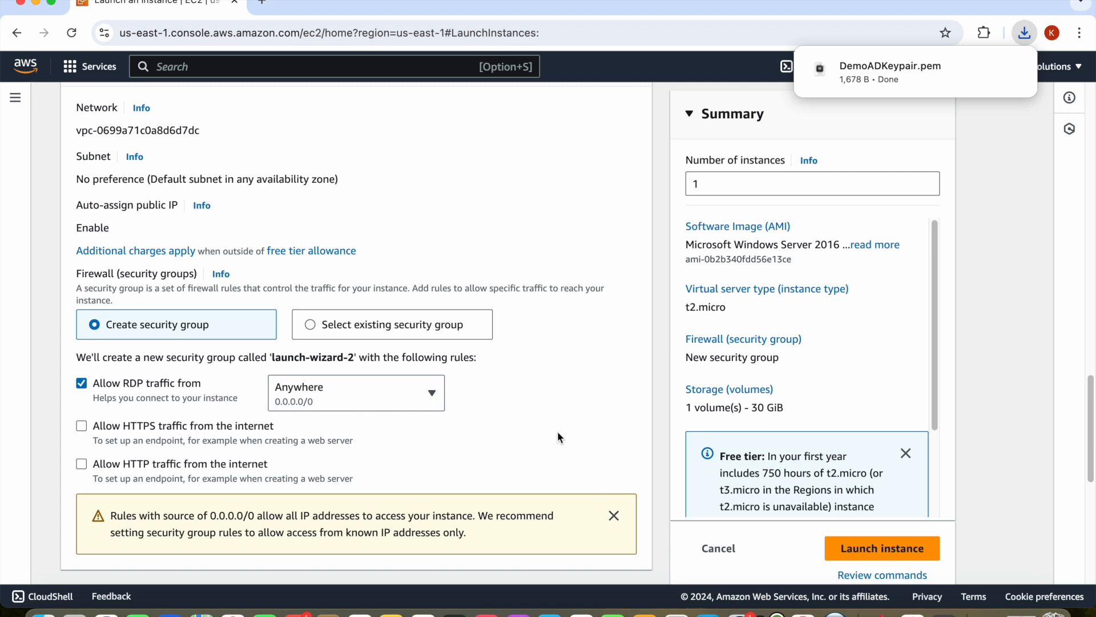
pyautogui.scroll(-6, 557, 430)
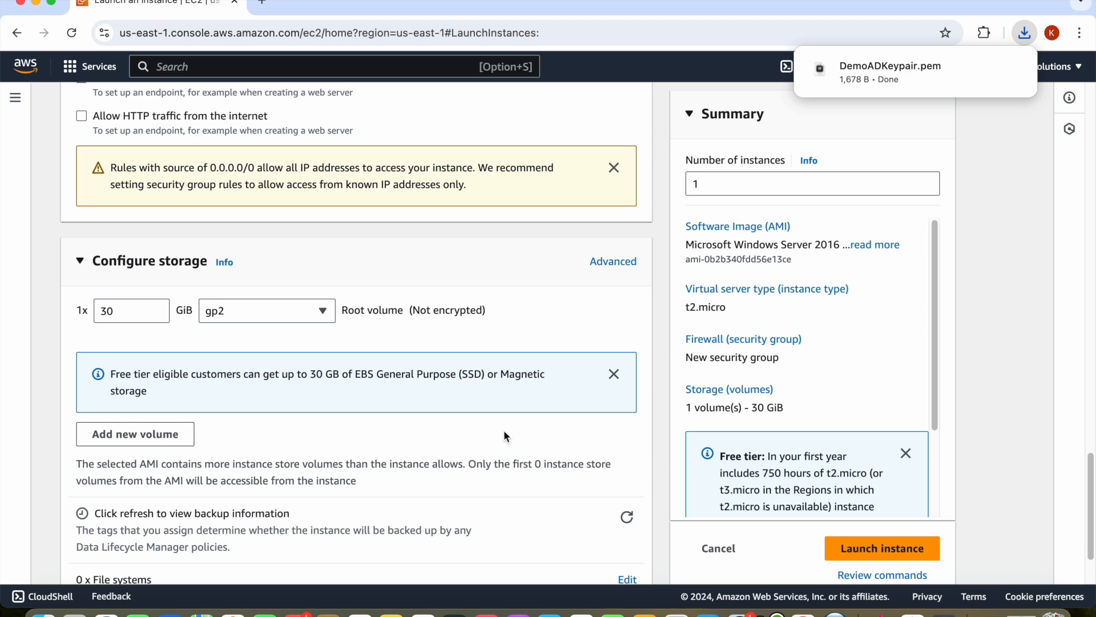
pyautogui.scroll(-2, 504, 435)
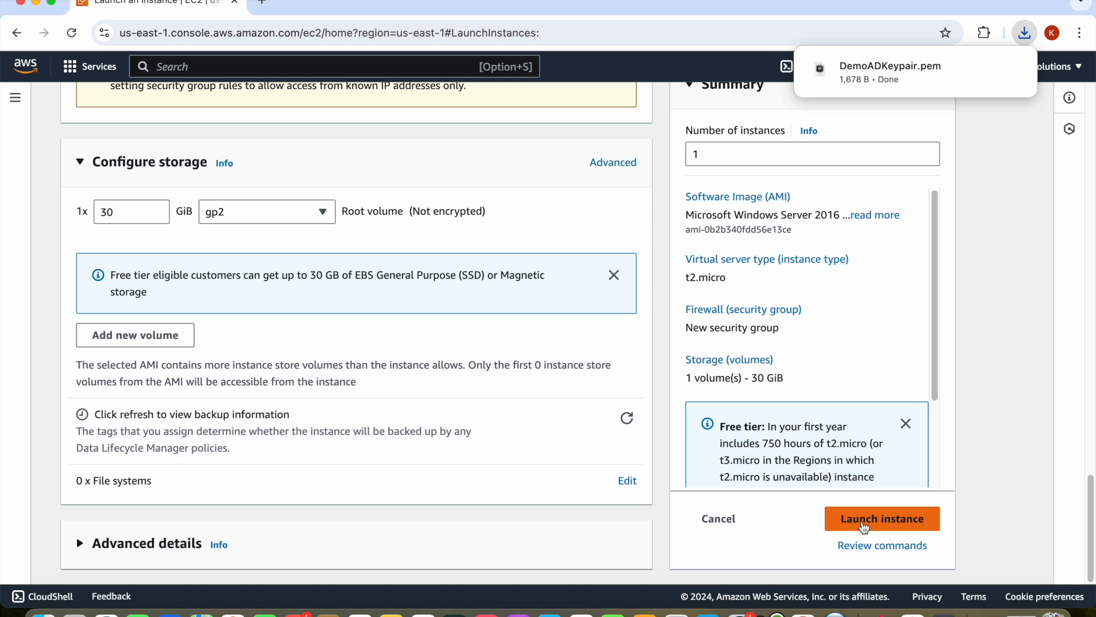
pyautogui.click(864, 526)
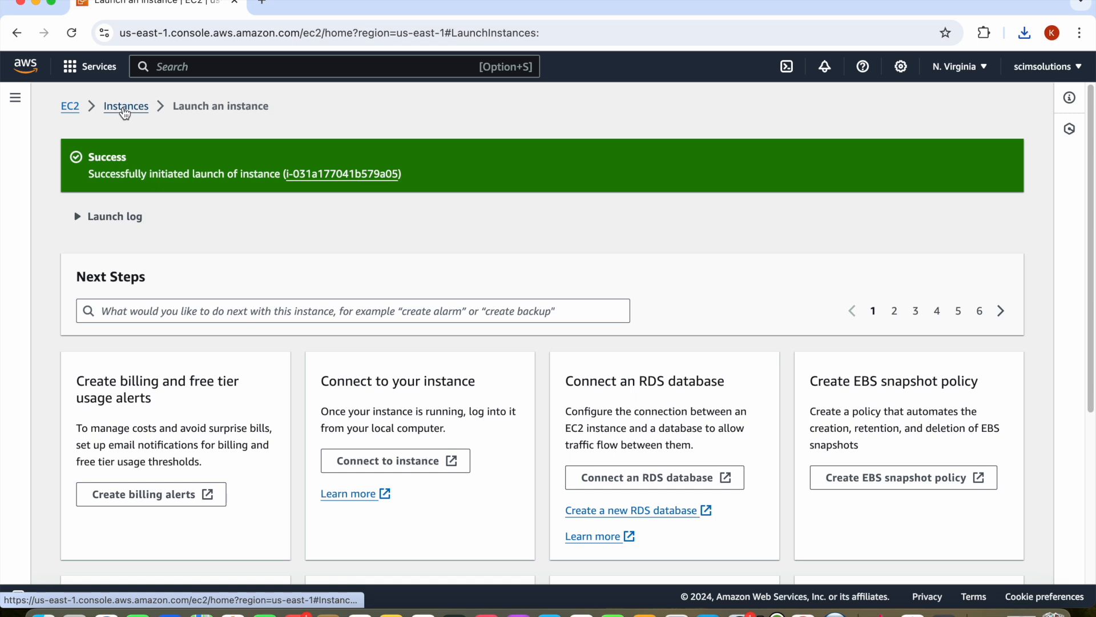
# - Go to the instances list and terminate the old DemoADDomainServer instance
pyautogui.click(125, 109)
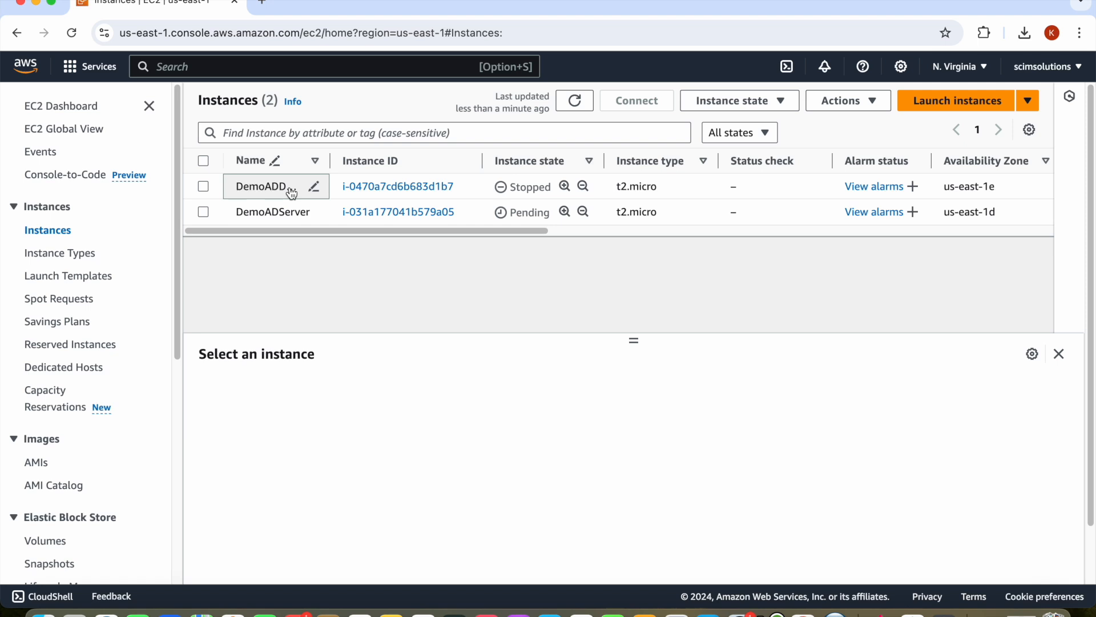
pyautogui.click(204, 187)
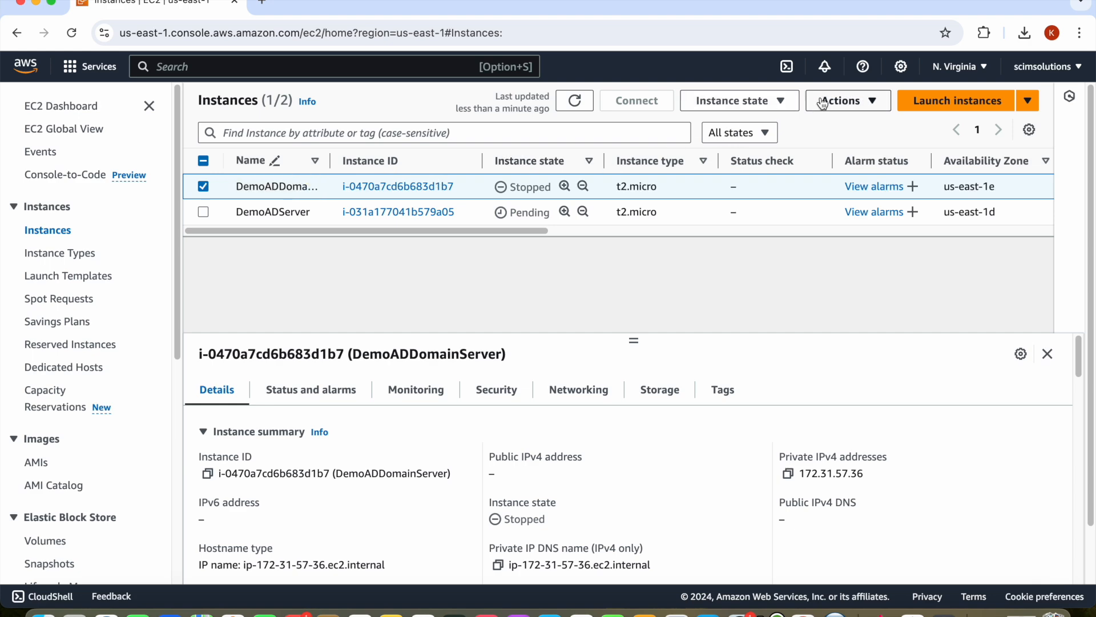
pyautogui.click(872, 103)
pyautogui.click(779, 106)
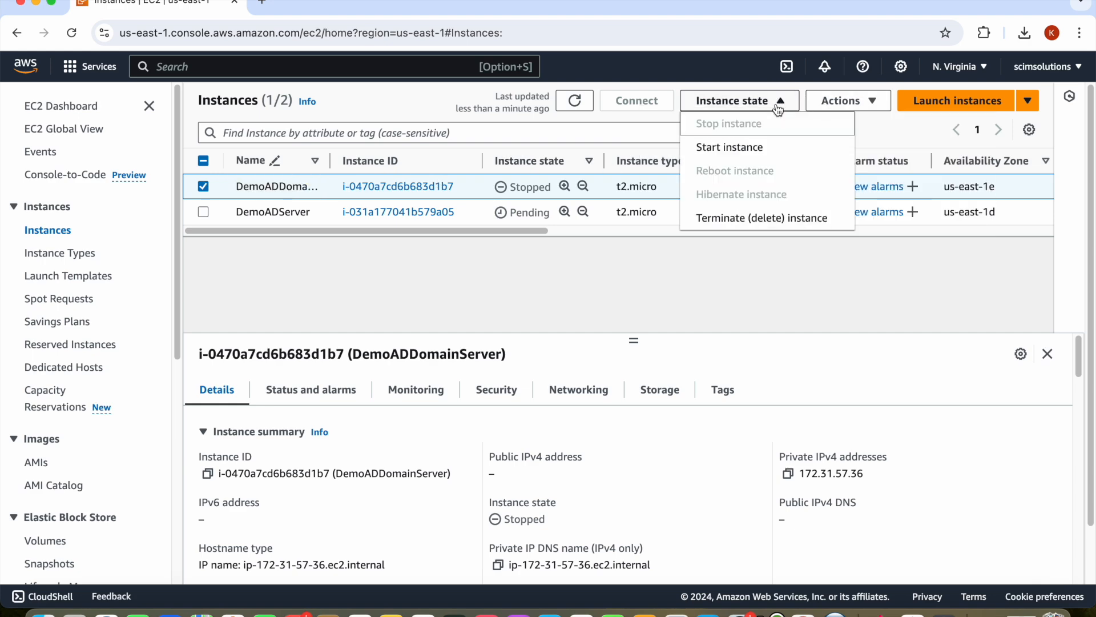
pyautogui.click(734, 218)
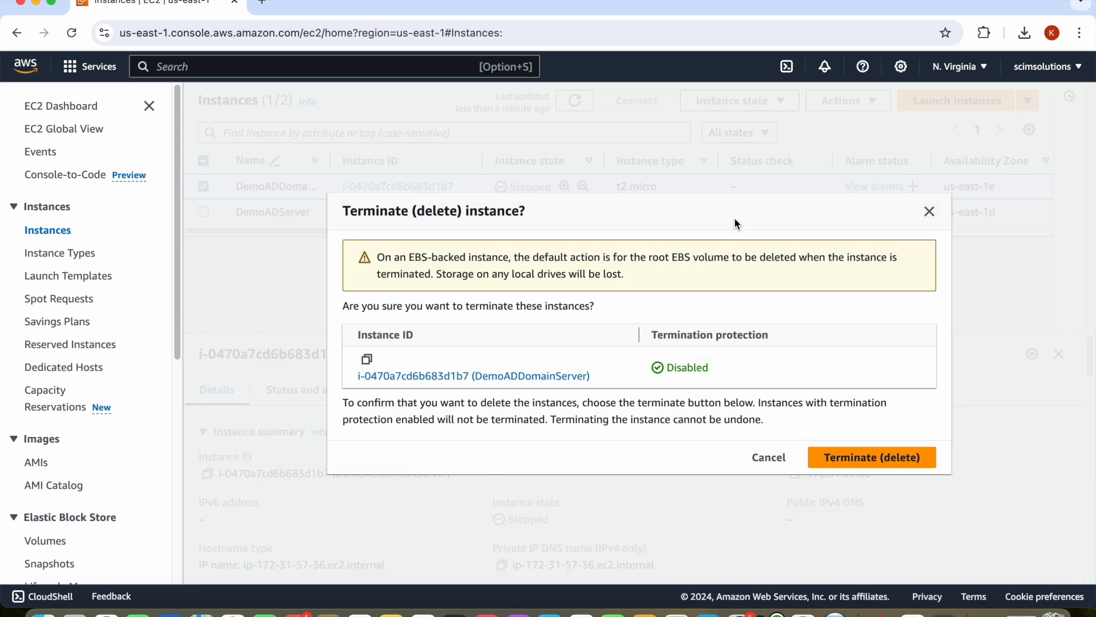
pyautogui.click(874, 458)
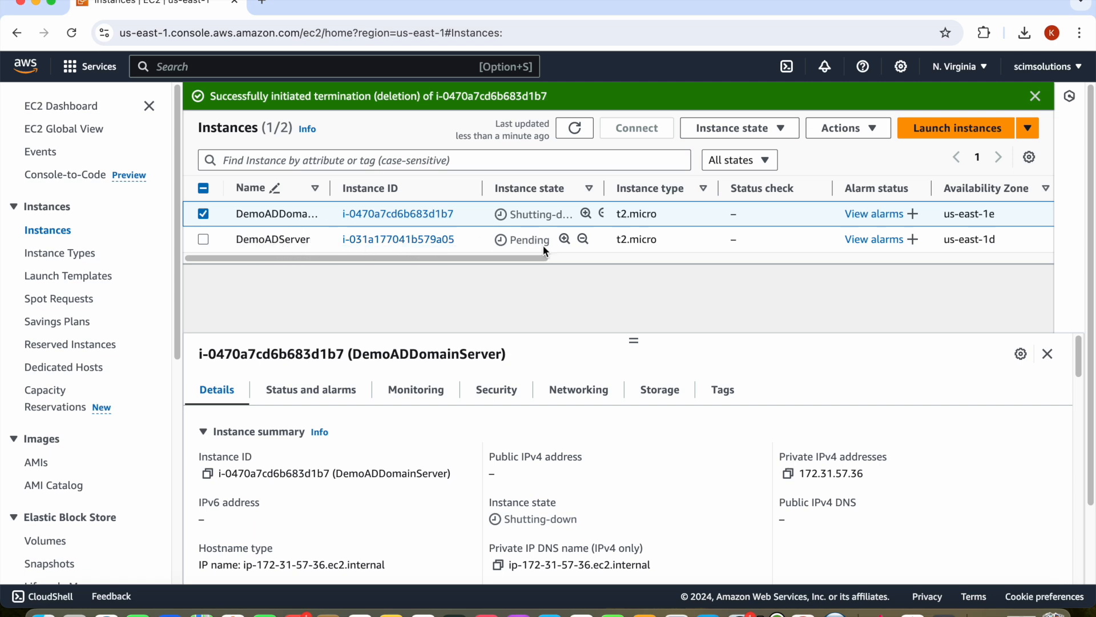
# - Refresh the instances list repeatedly to check the instance states and DemoADServer's status check
pyautogui.click(574, 130)
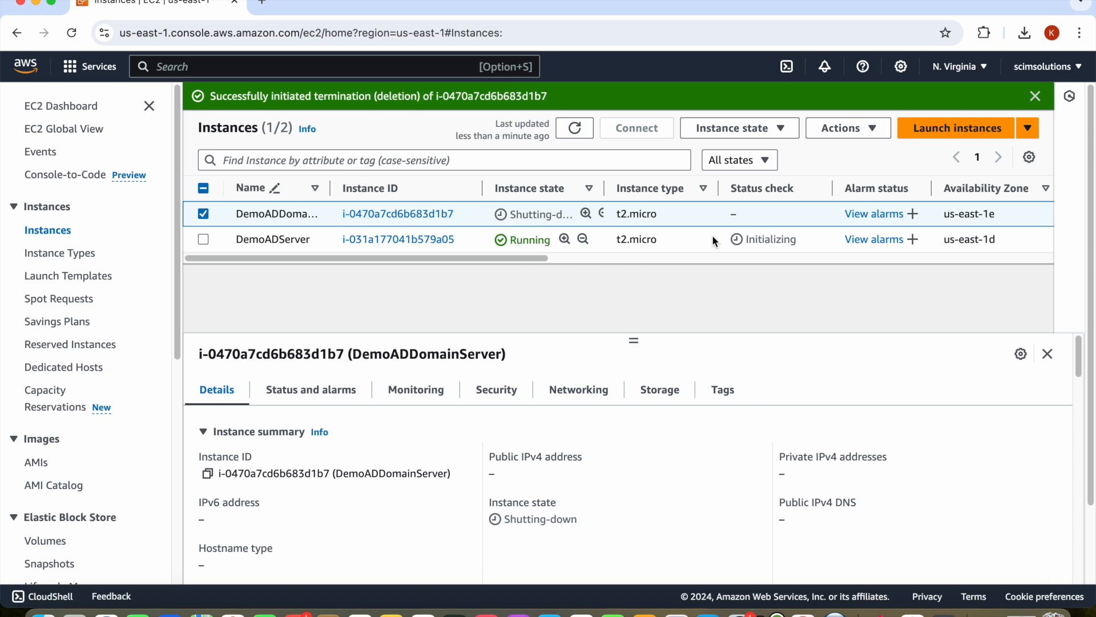
pyautogui.click(580, 132)
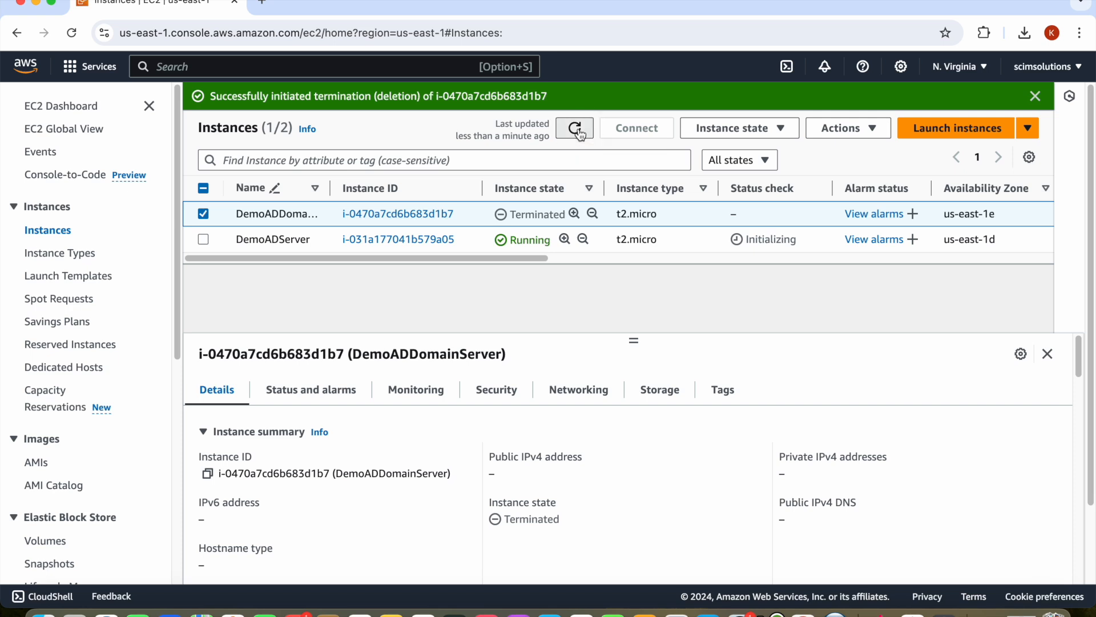
pyautogui.click(579, 132)
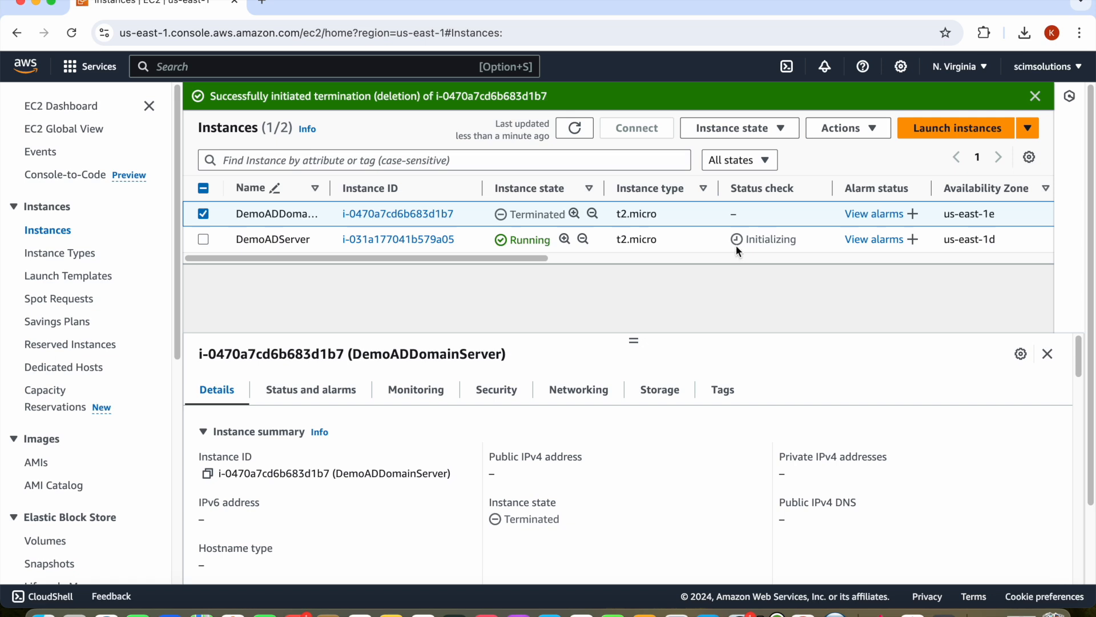
pyautogui.click(577, 129)
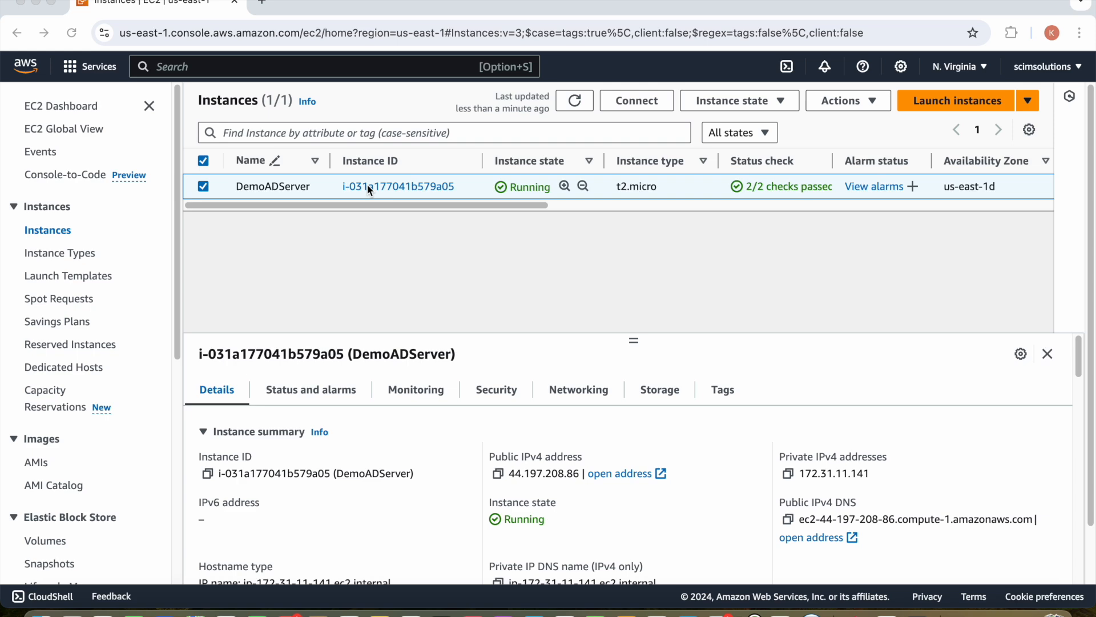
# - Open the RDP client connection options for the DemoADServer instance and download its remote desktop file
pyautogui.click(382, 188)
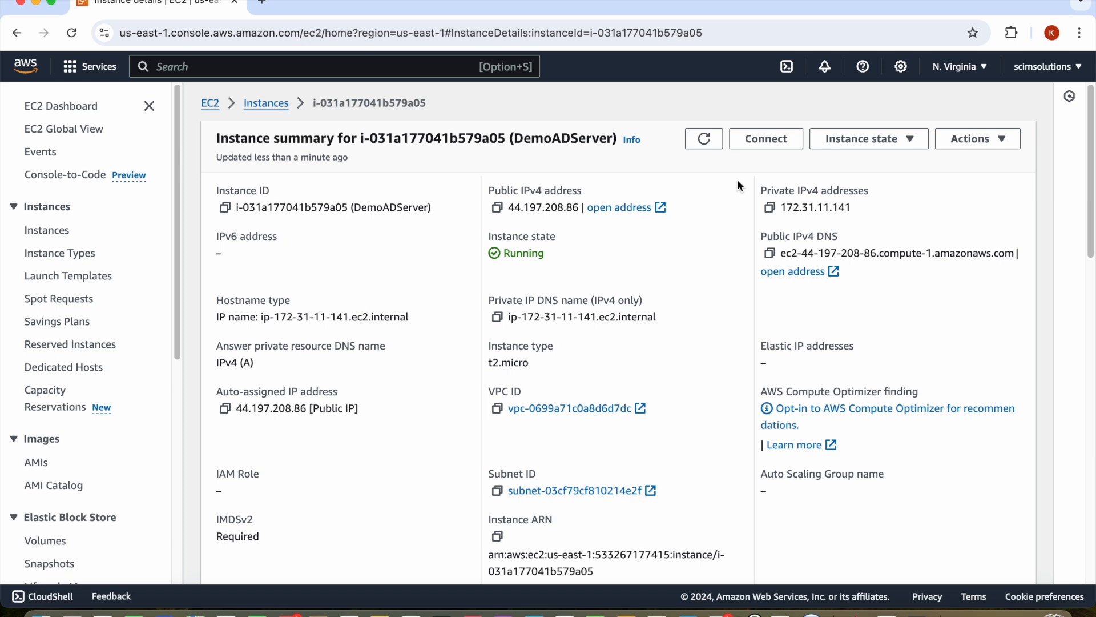
pyautogui.click(767, 140)
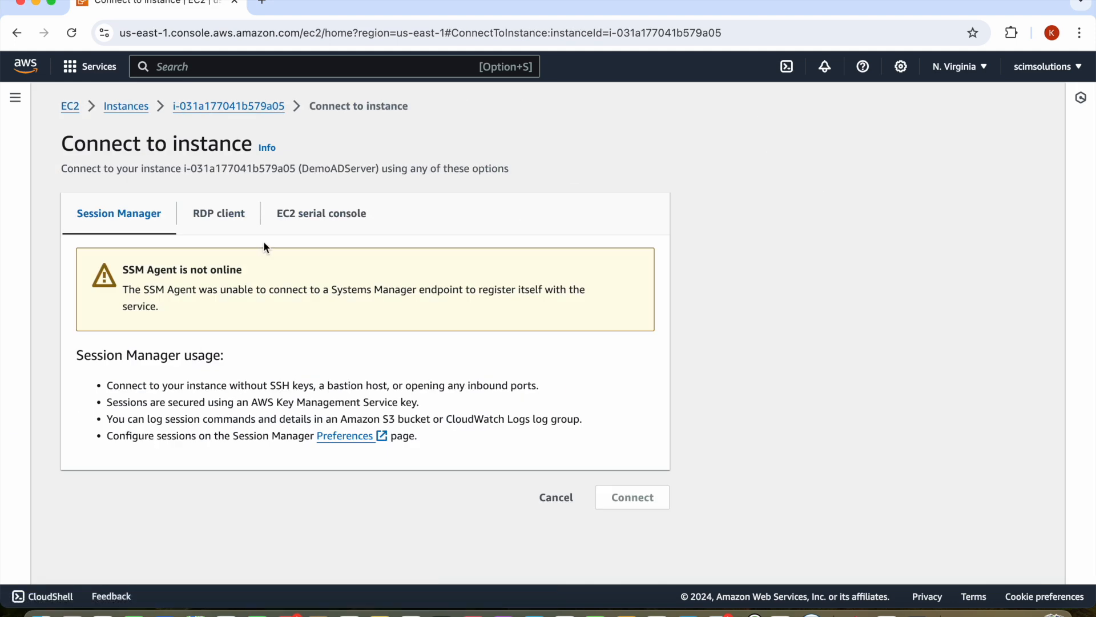
pyautogui.click(213, 219)
pyautogui.scroll(-2, 197, 330)
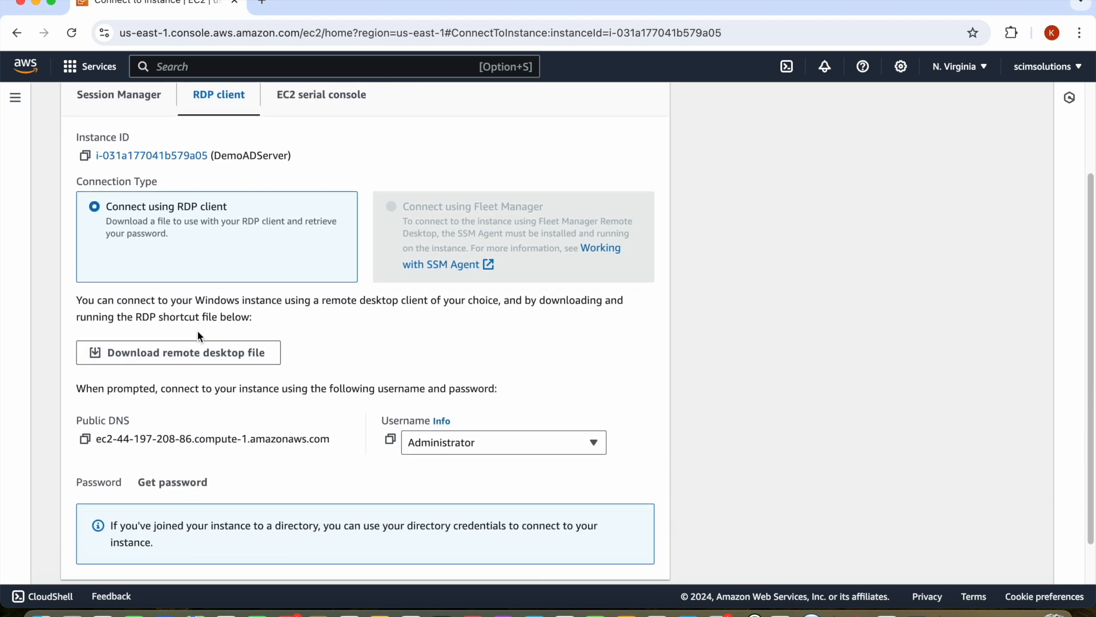
pyautogui.click(130, 357)
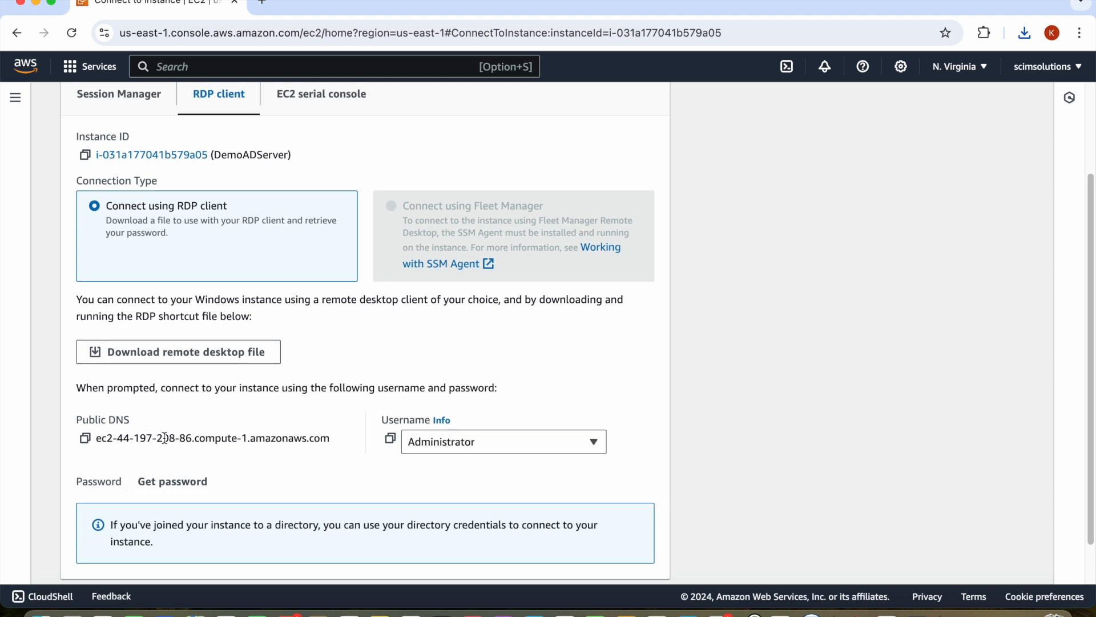
# - Request the instance's Windows password and upload DemoADKeypair.pem from Downloads/ADSetup-AWS as the private key
pyautogui.scroll(-2, 170, 485)
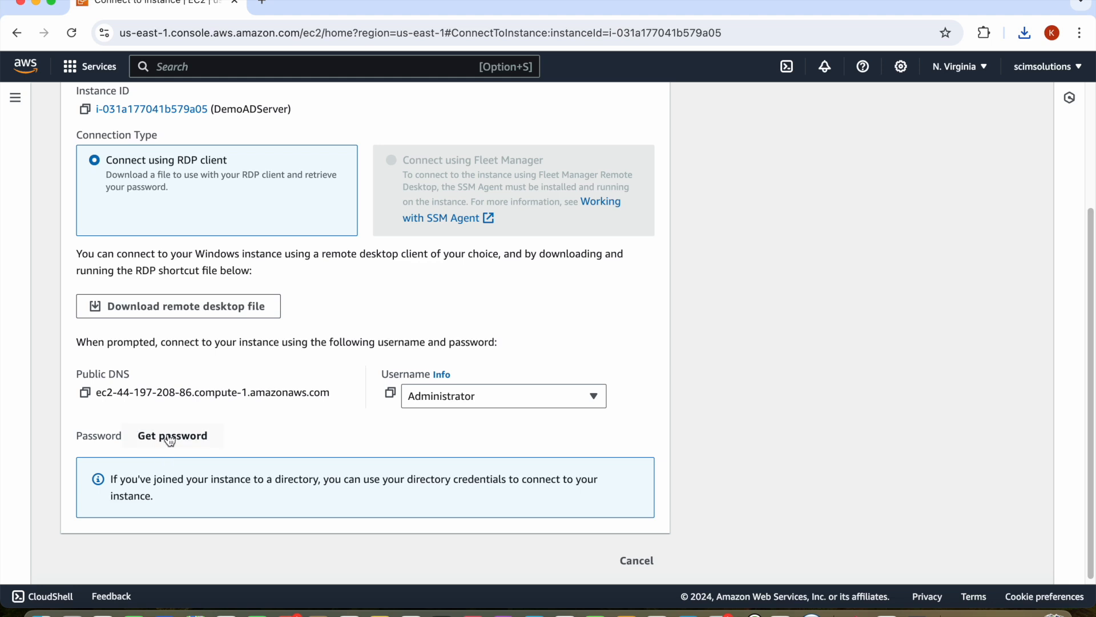
pyautogui.click(171, 437)
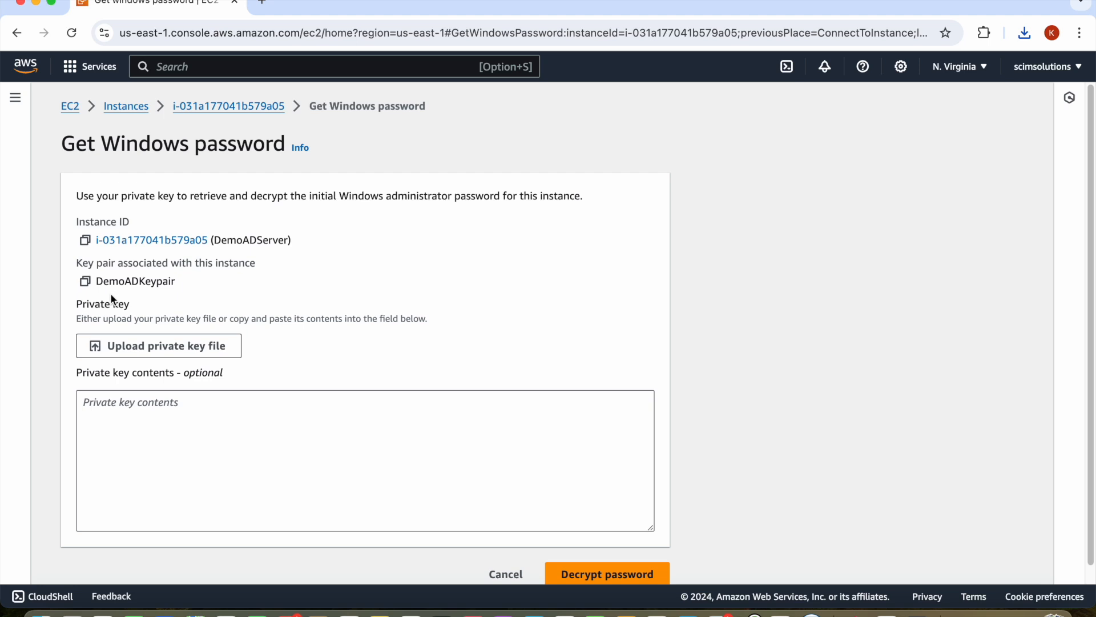
pyautogui.click(155, 347)
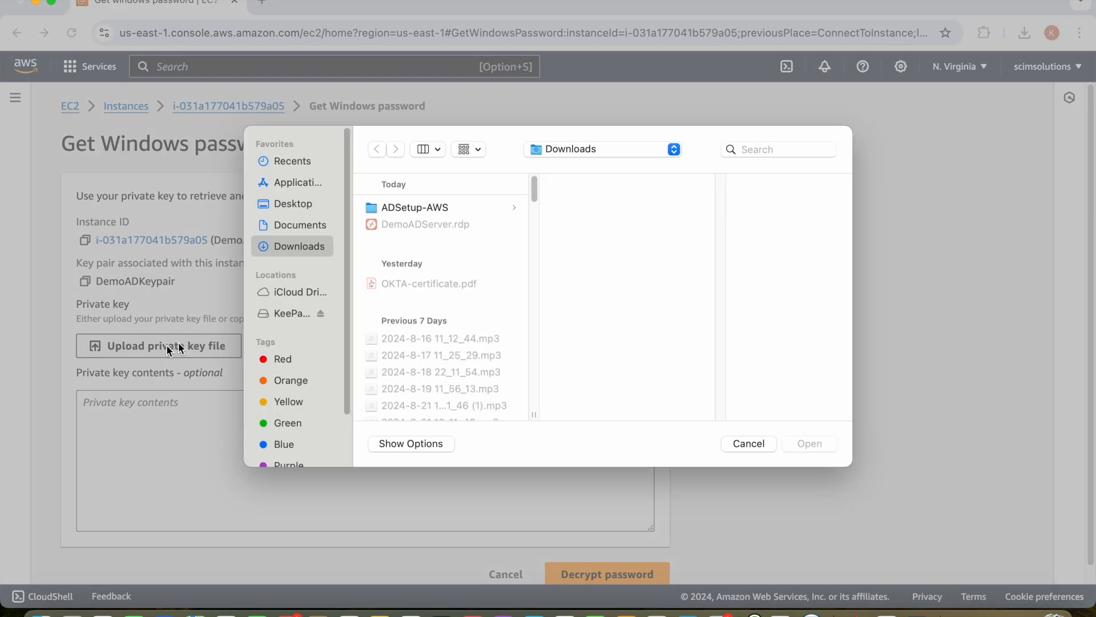
pyautogui.click(434, 213)
pyautogui.click(610, 261)
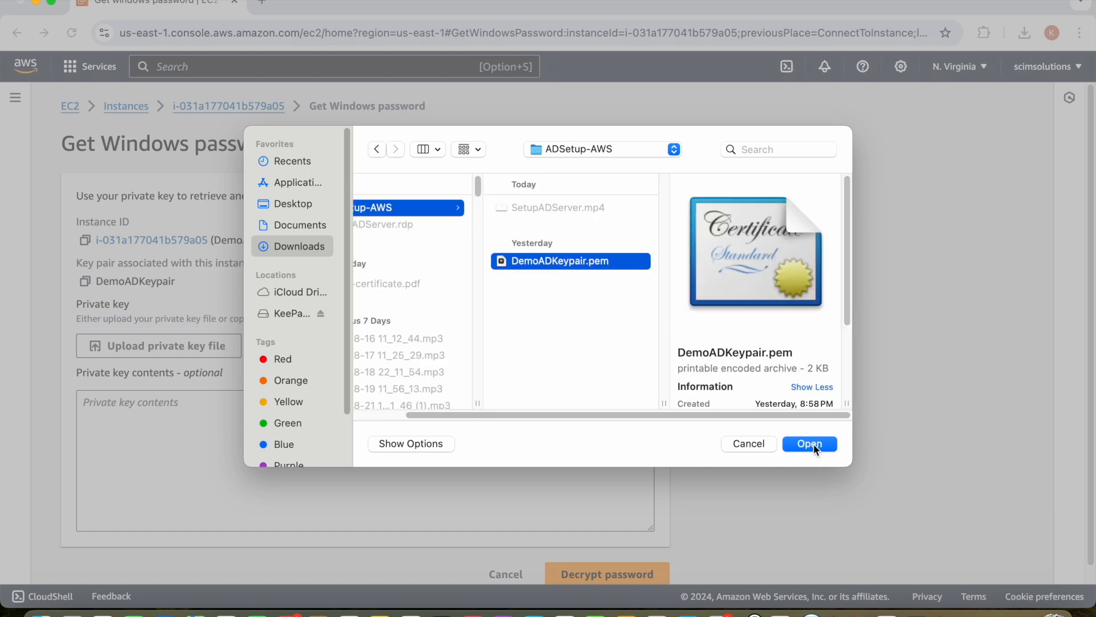
pyautogui.click(814, 445)
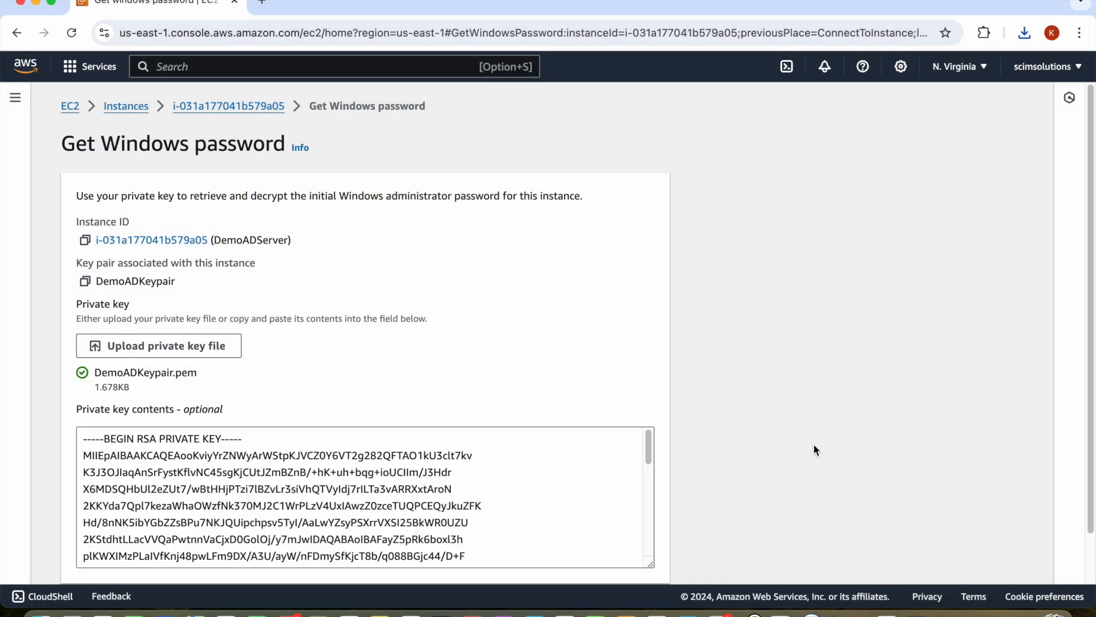
pyautogui.scroll(-2, 512, 326)
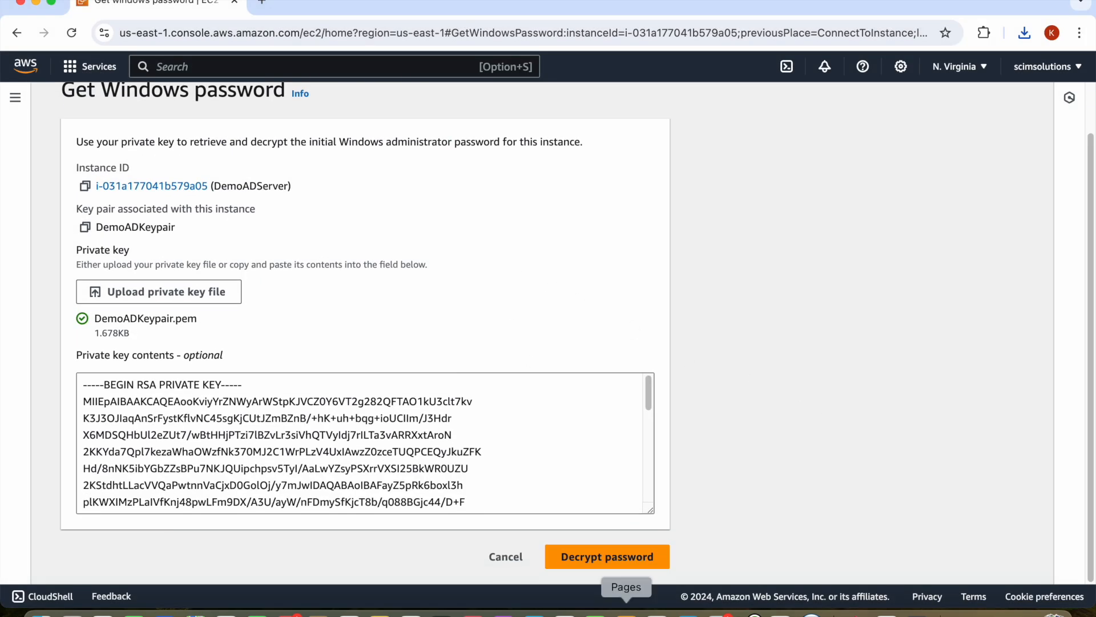
# - Decrypt the DemoADServer Windows password with the uploaded private key and copy the administrator password
pyautogui.click(597, 557)
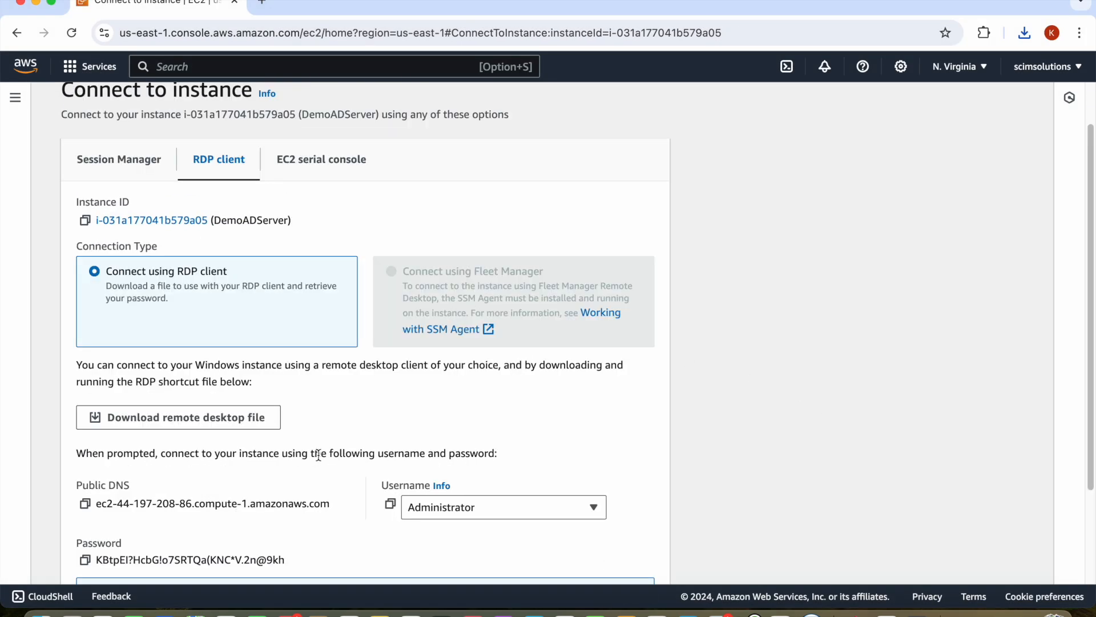
pyautogui.scroll(-2, 145, 448)
pyautogui.moveTo(96, 436); pyautogui.dragTo(316, 435)
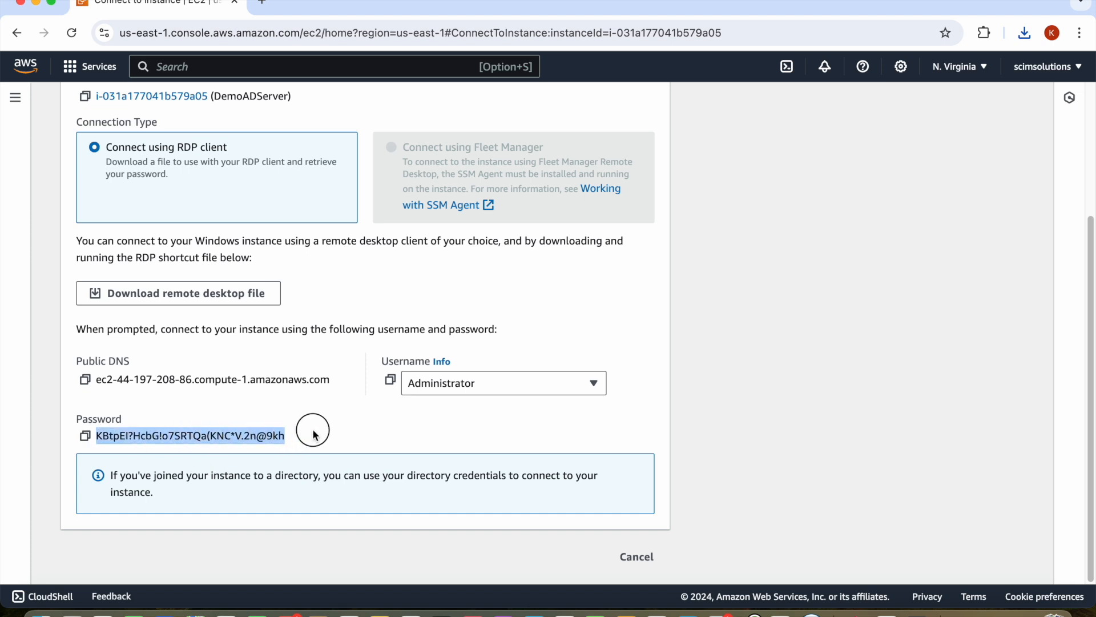
pyautogui.press('super+c')
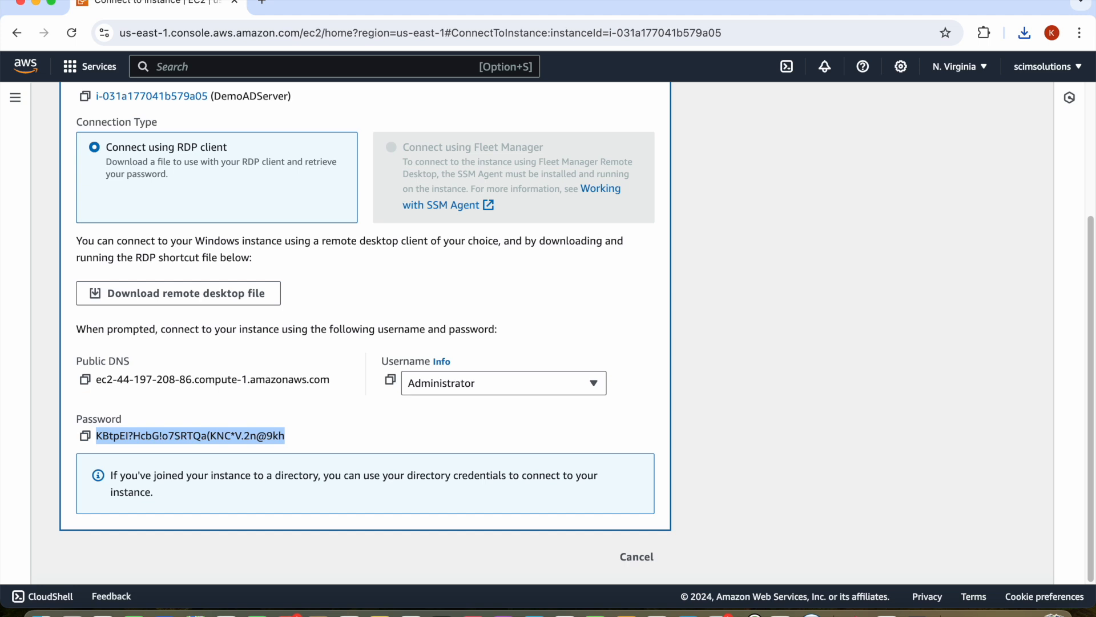
# - Switch to Finder, launch DemoADServer.rdp from the ADSetup-AWS folder, and consult the saved administrator password in the ImpInfo file
pyautogui.press('super+Tab')
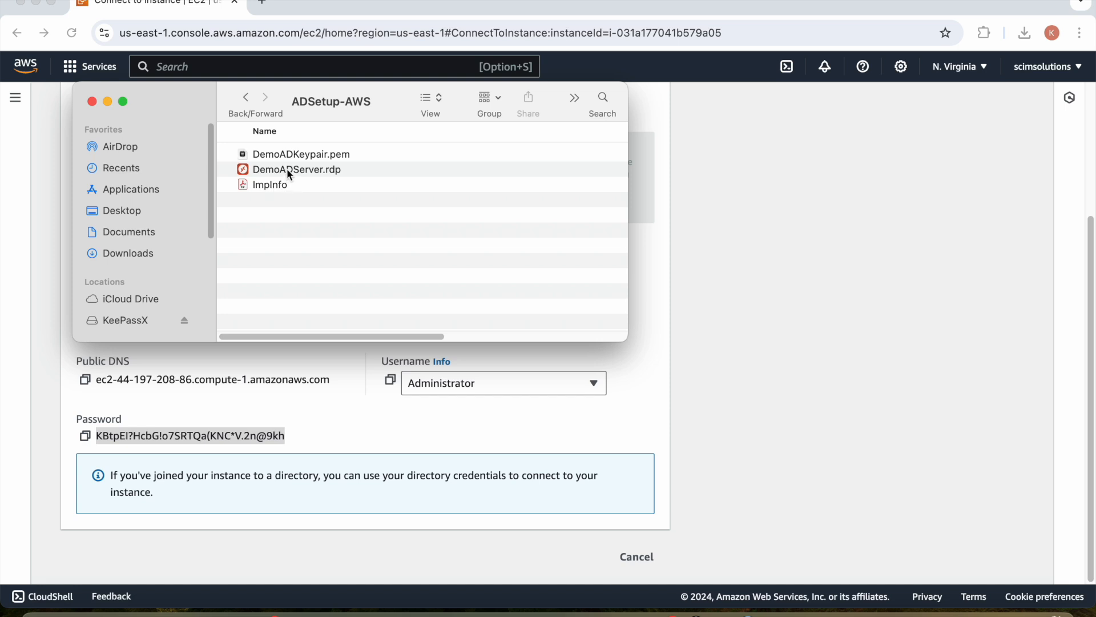
pyautogui.click(290, 171)
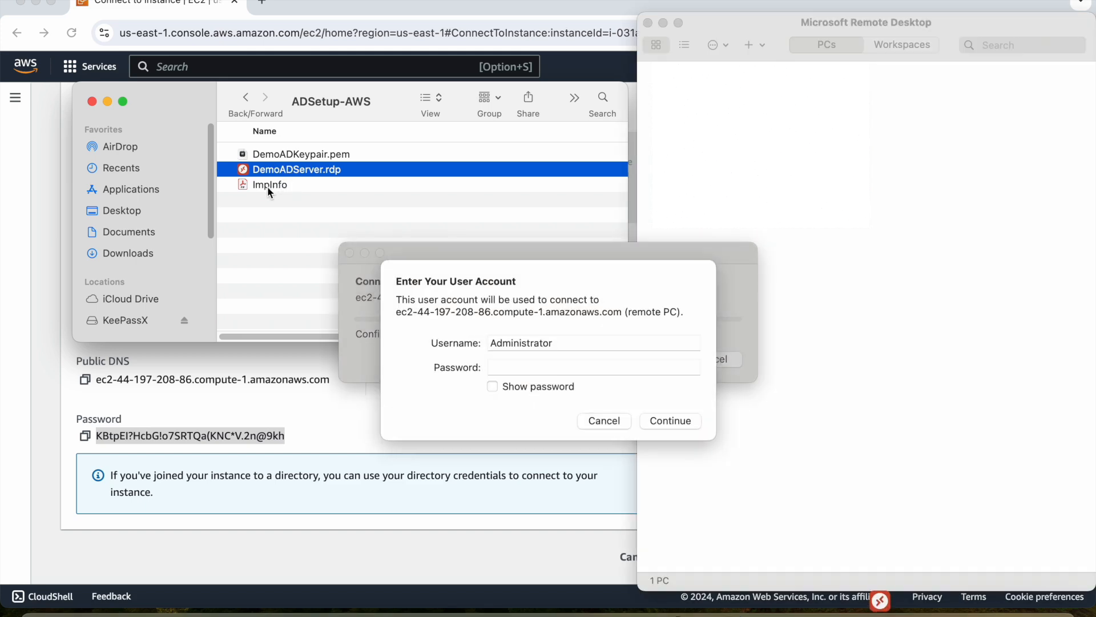
pyautogui.doubleClick(270, 187)
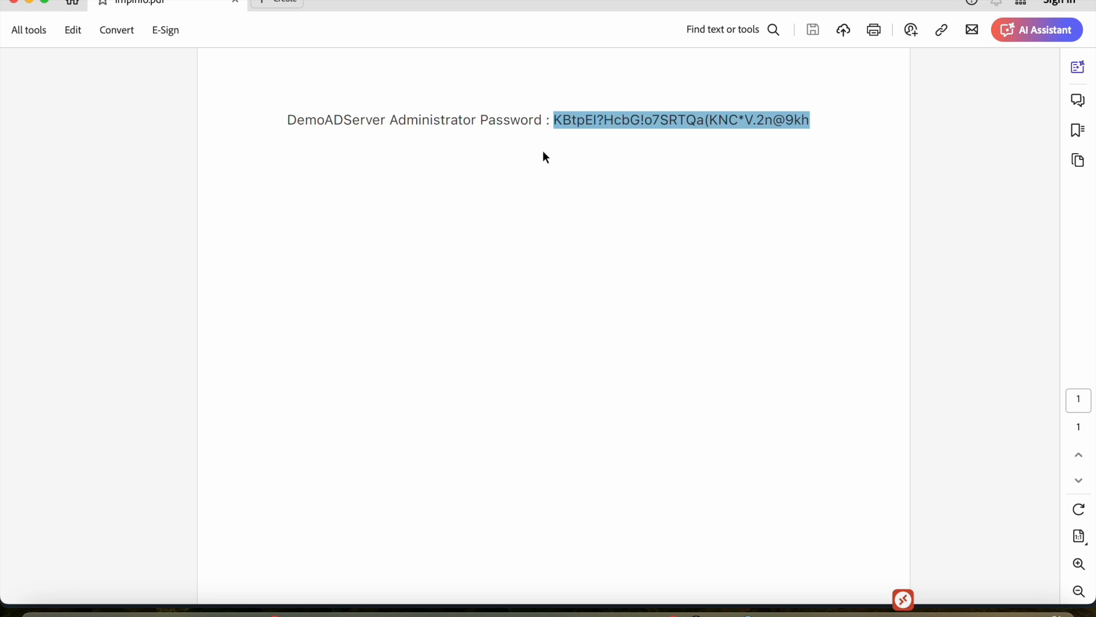
pyautogui.click(29, 2)
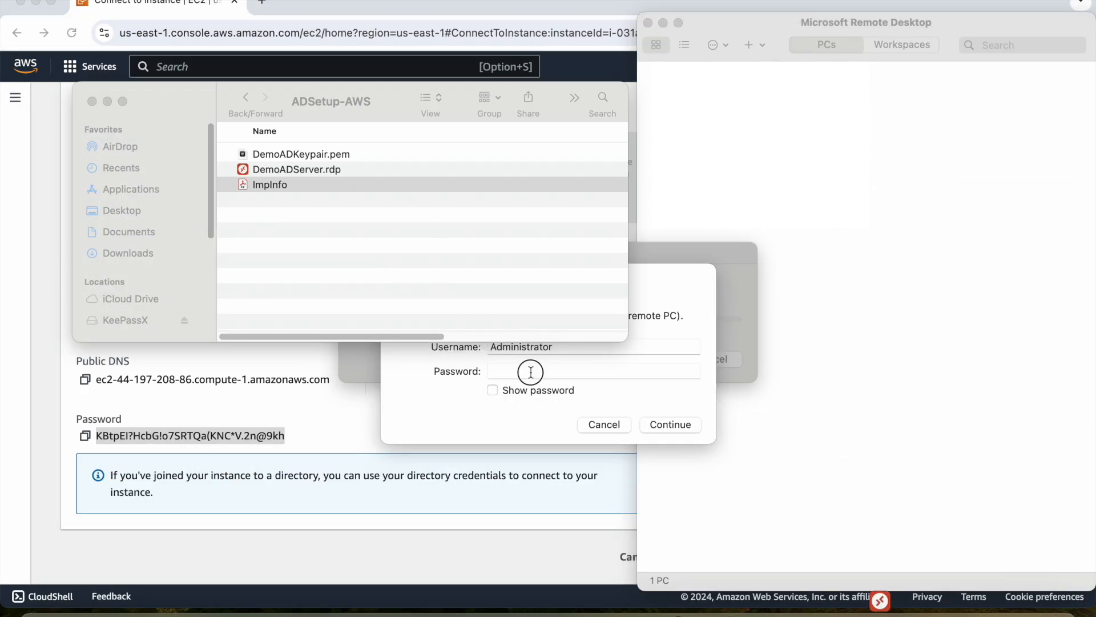
# - Enter the Administrator account password for the remote desktop connection and accept the unverified certificate
pyautogui.click(533, 372)
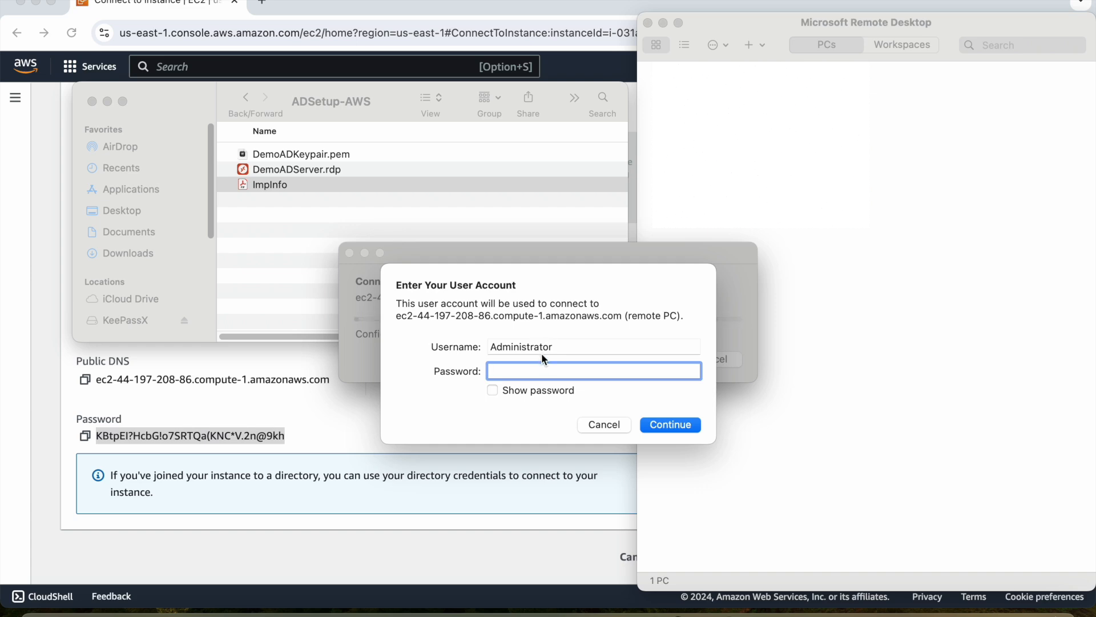
pyautogui.press('super+v')
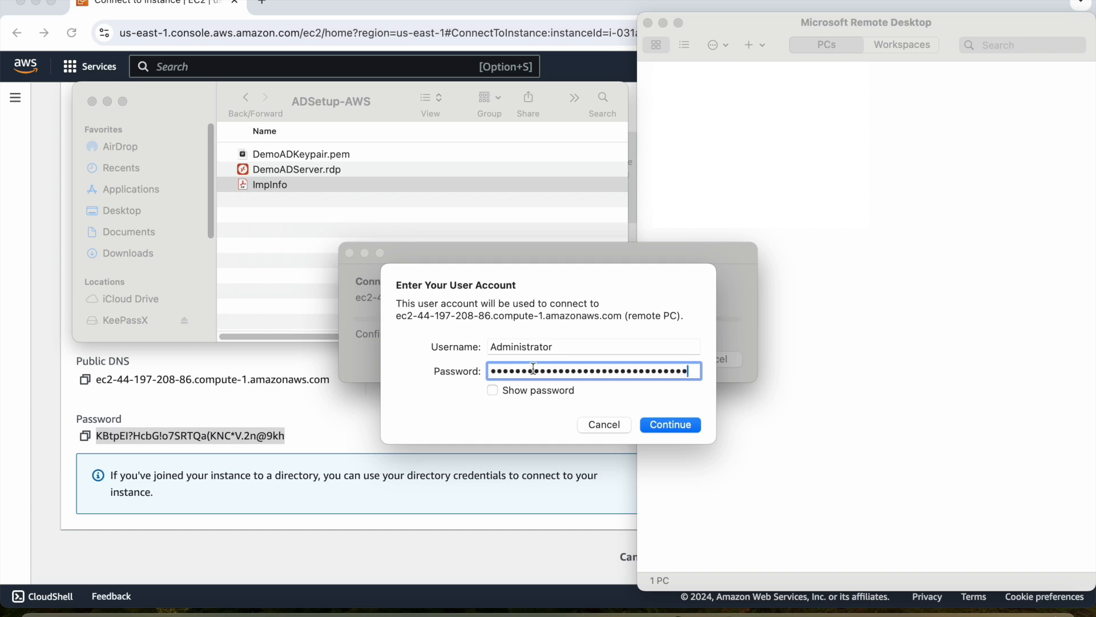
pyautogui.click(660, 427)
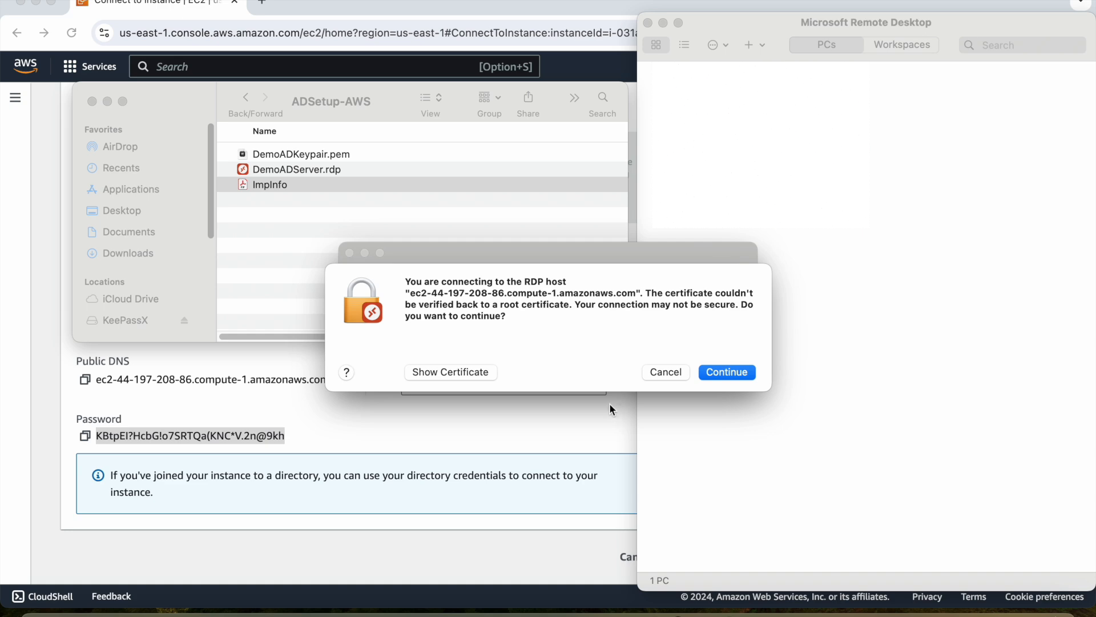
pyautogui.click(727, 372)
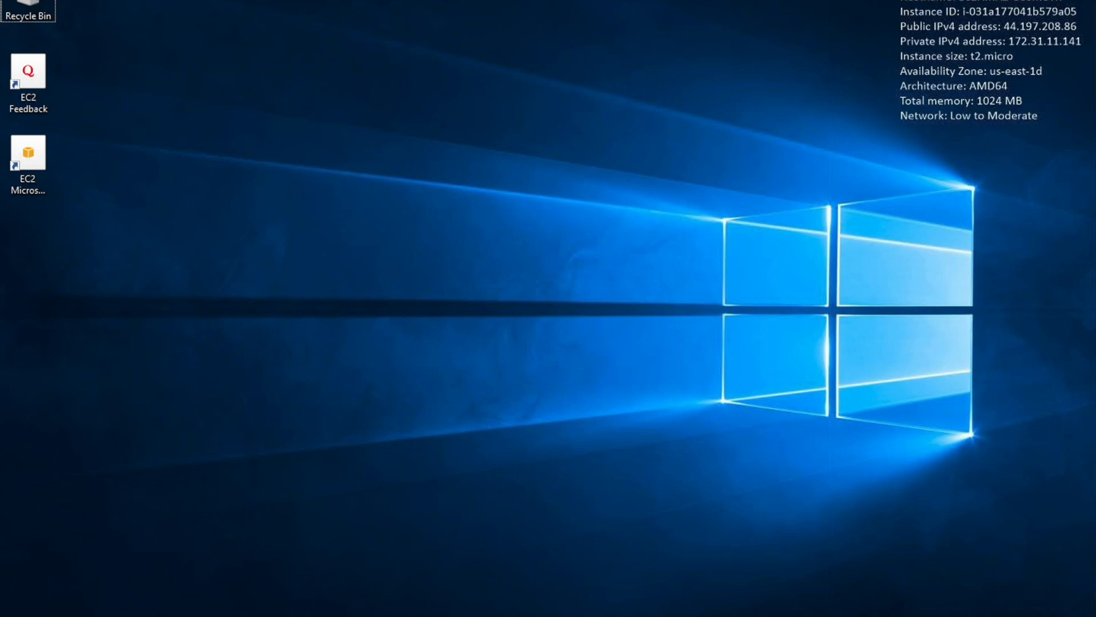
# - Open Server Manager and start adding roles and features, using a role-based installation on the Windows Server 2016 server in the pool
pyautogui.click(11, 609)
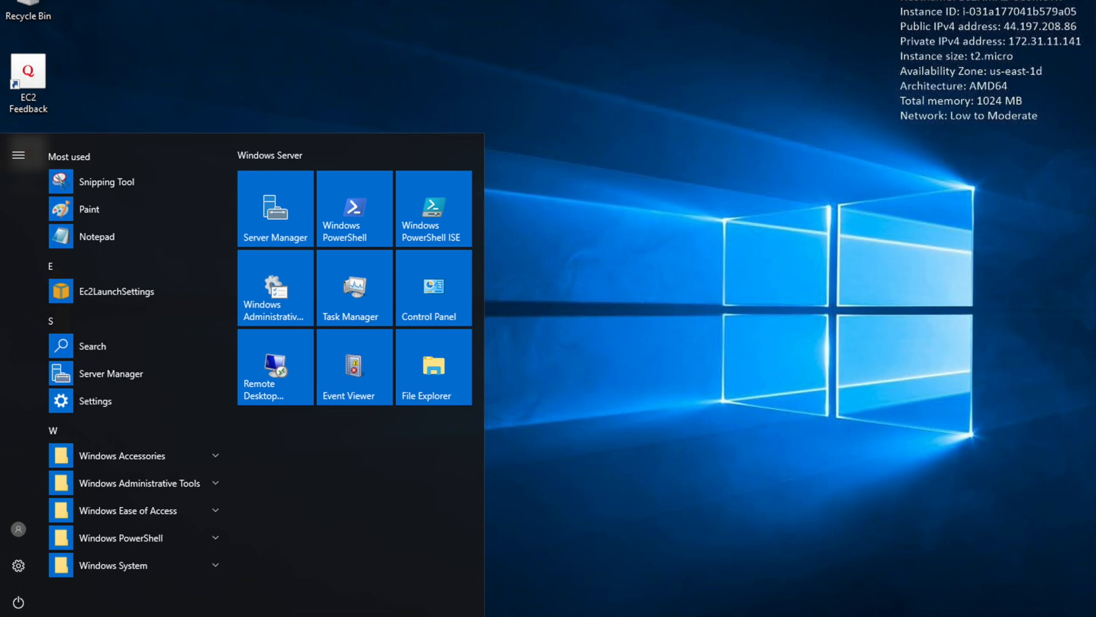
pyautogui.click(269, 214)
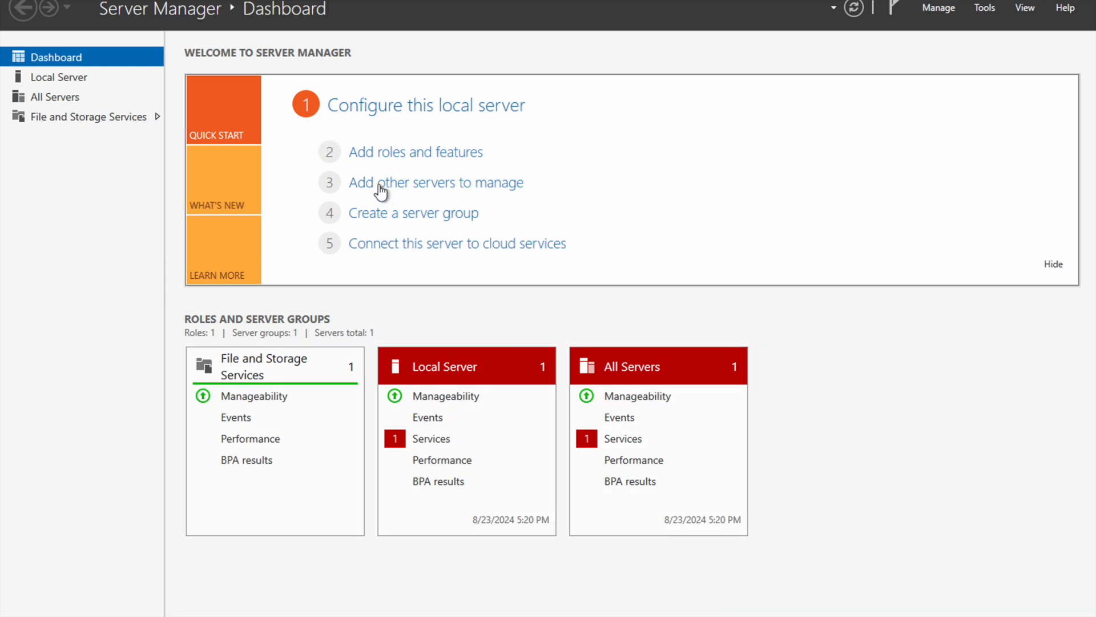
pyautogui.click(388, 153)
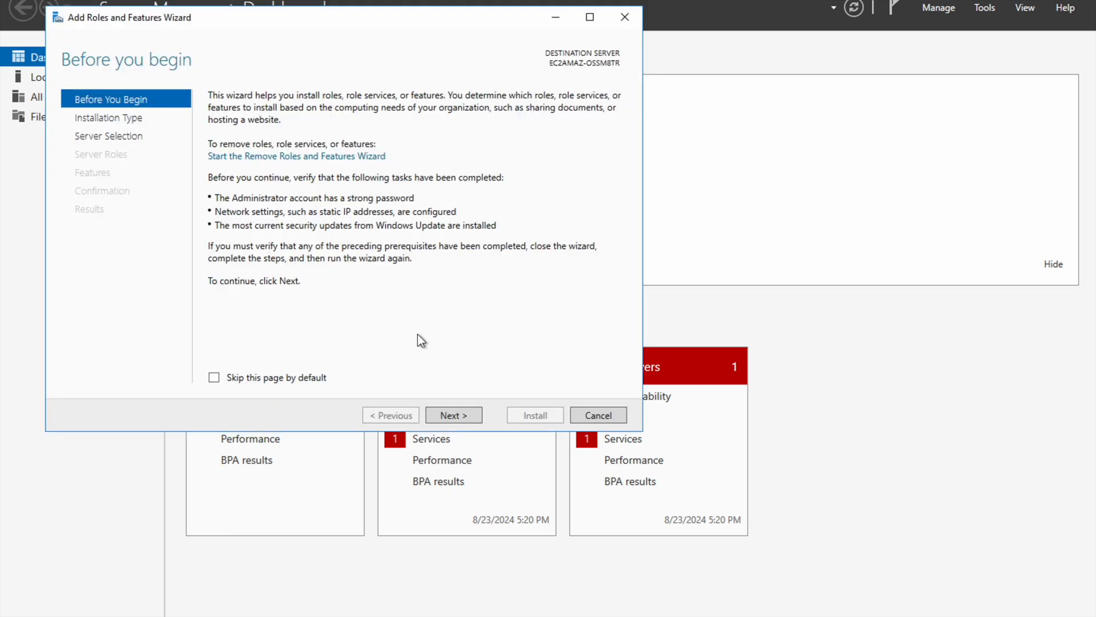
pyautogui.click(453, 414)
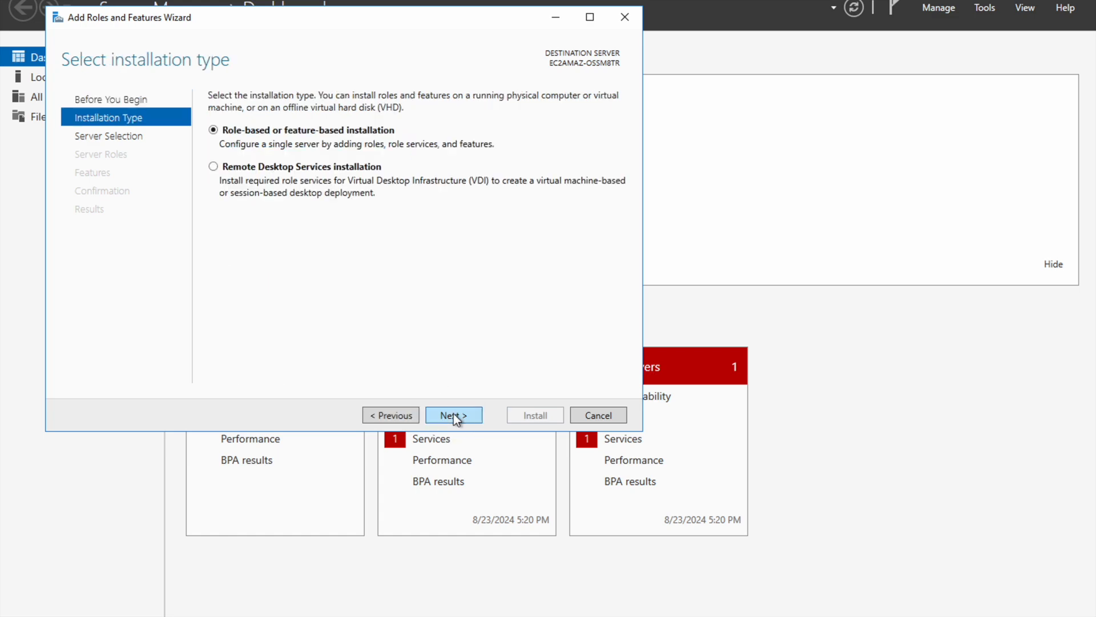
pyautogui.click(454, 414)
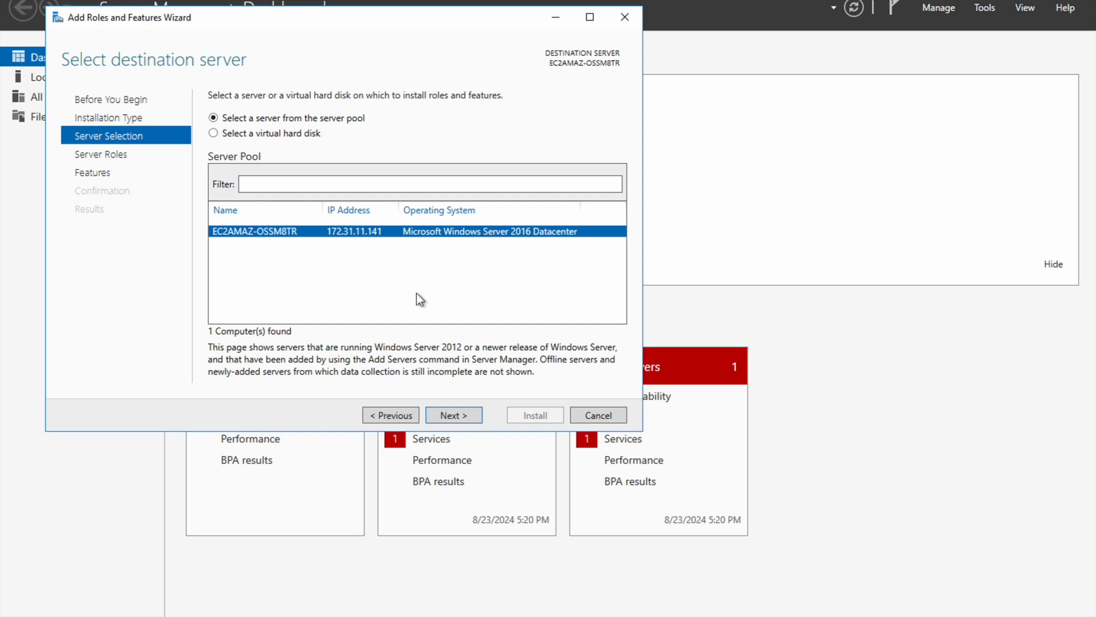
pyautogui.click(448, 413)
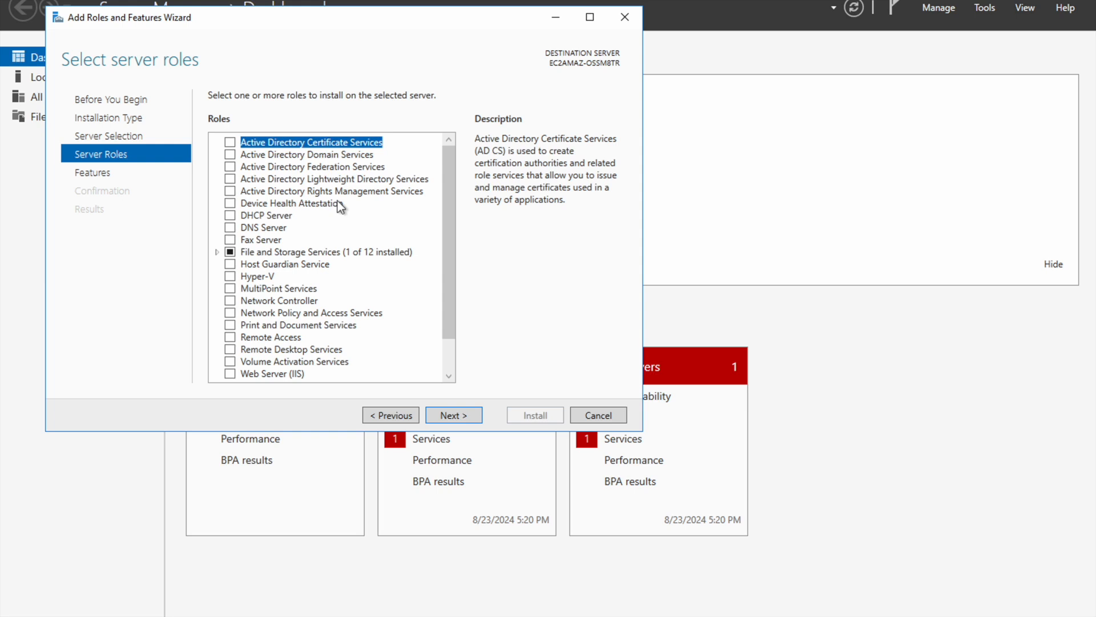
# - Choose the Active Directory Domain Services, Federation Services and Lightweight Directory Services roles, including their required features and management tools
pyautogui.click(230, 155)
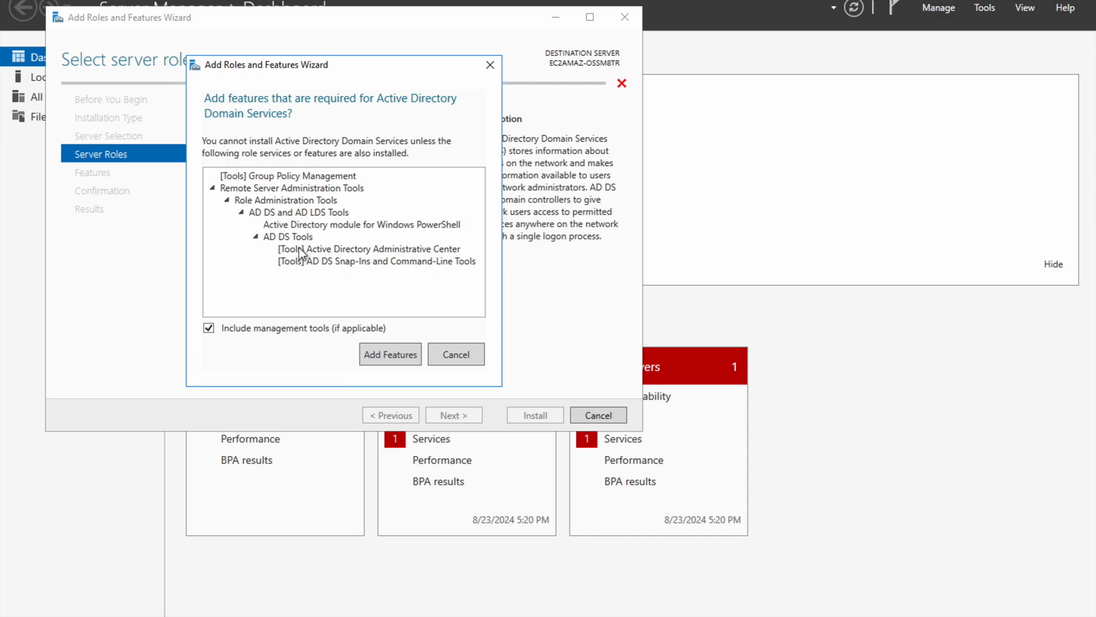
pyautogui.click(385, 354)
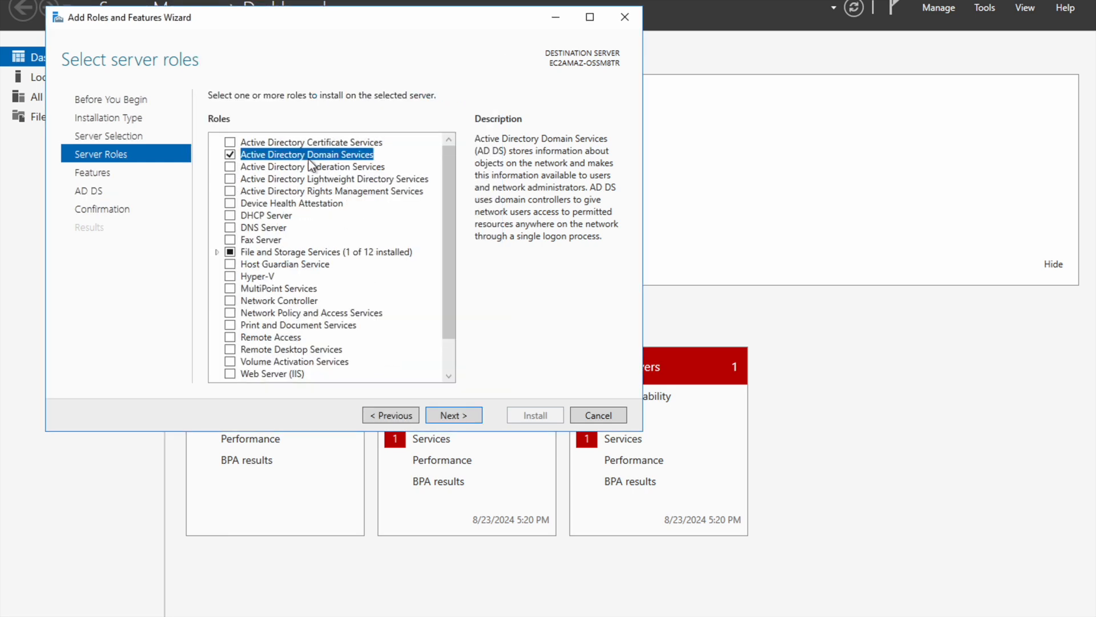
pyautogui.click(231, 167)
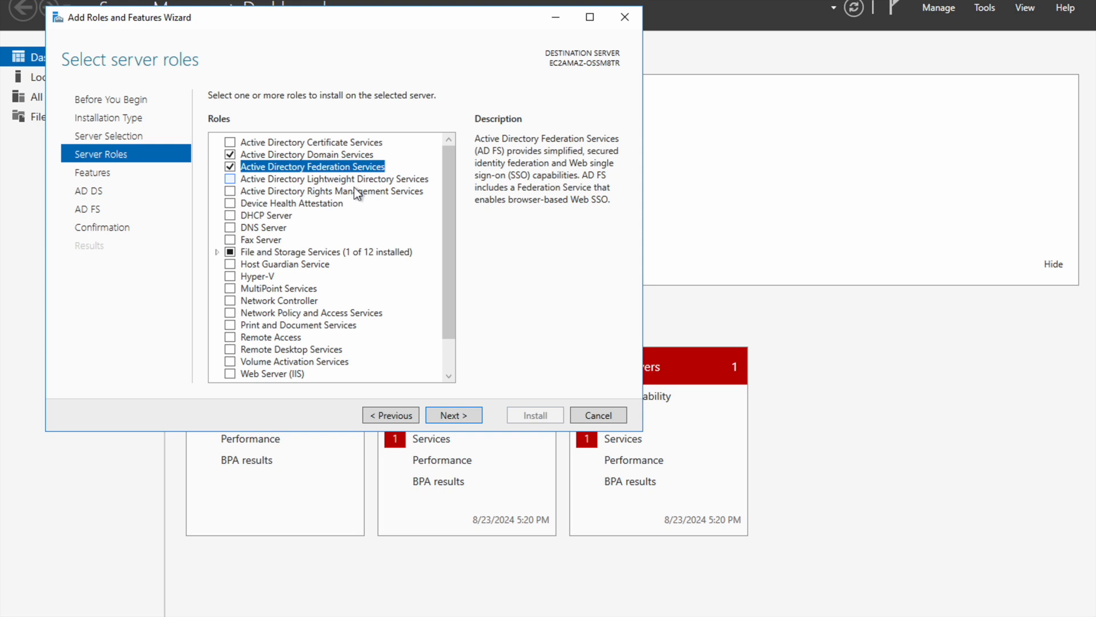
pyautogui.click(257, 181)
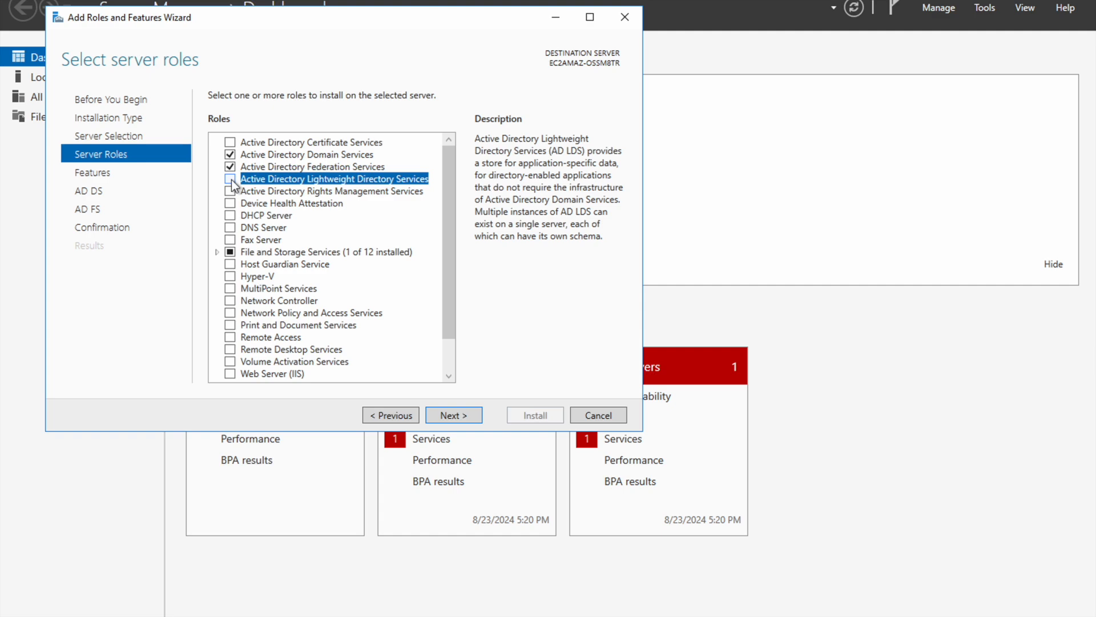
pyautogui.click(231, 179)
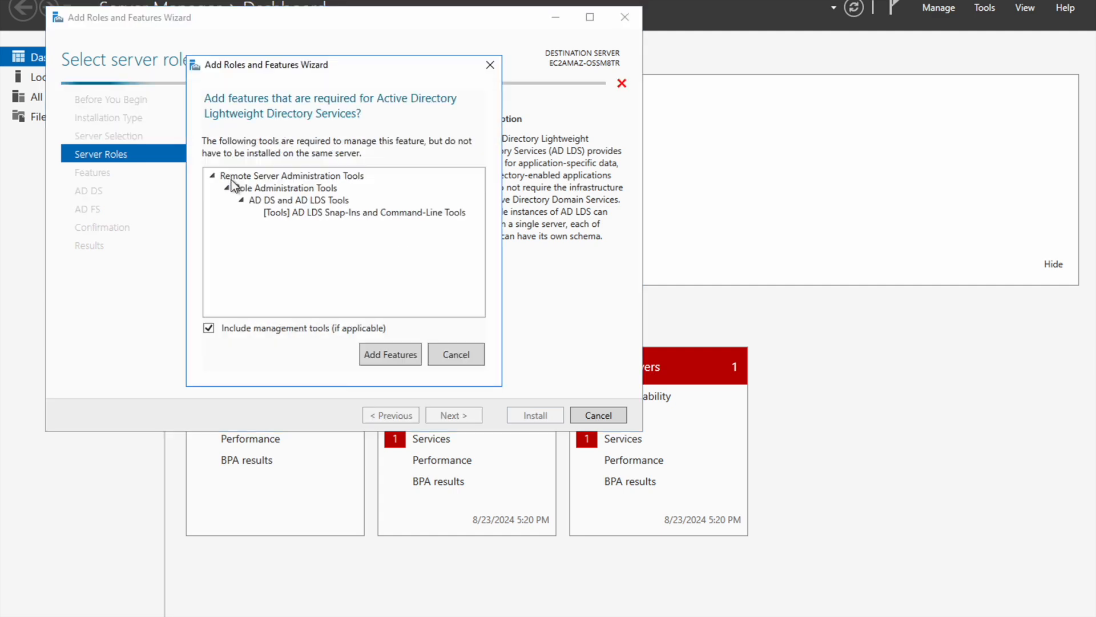
pyautogui.click(384, 355)
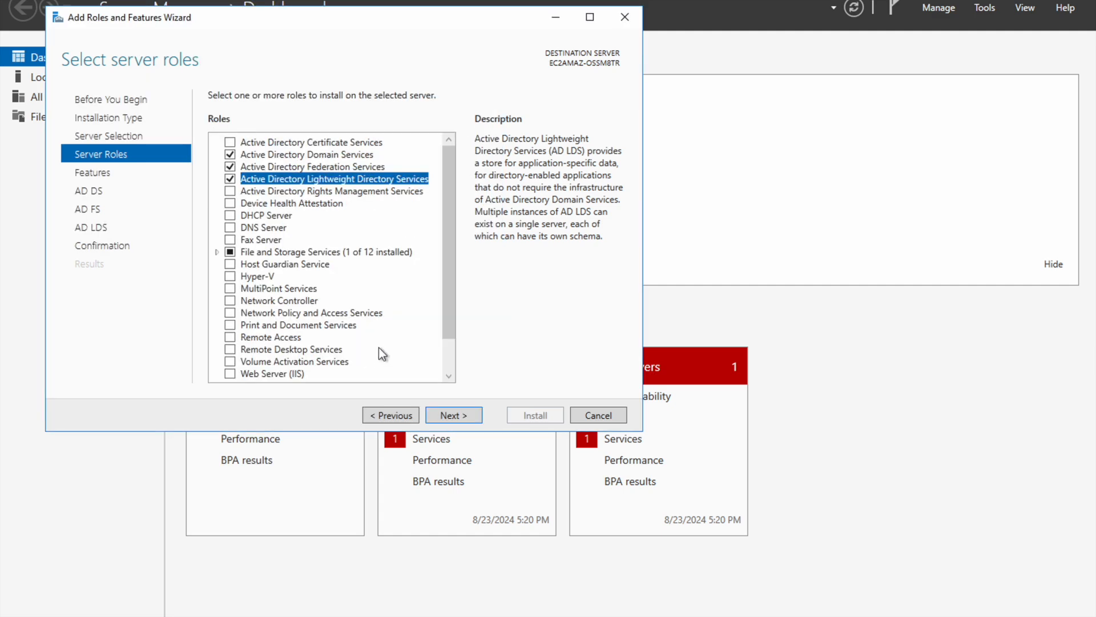
pyautogui.click(458, 416)
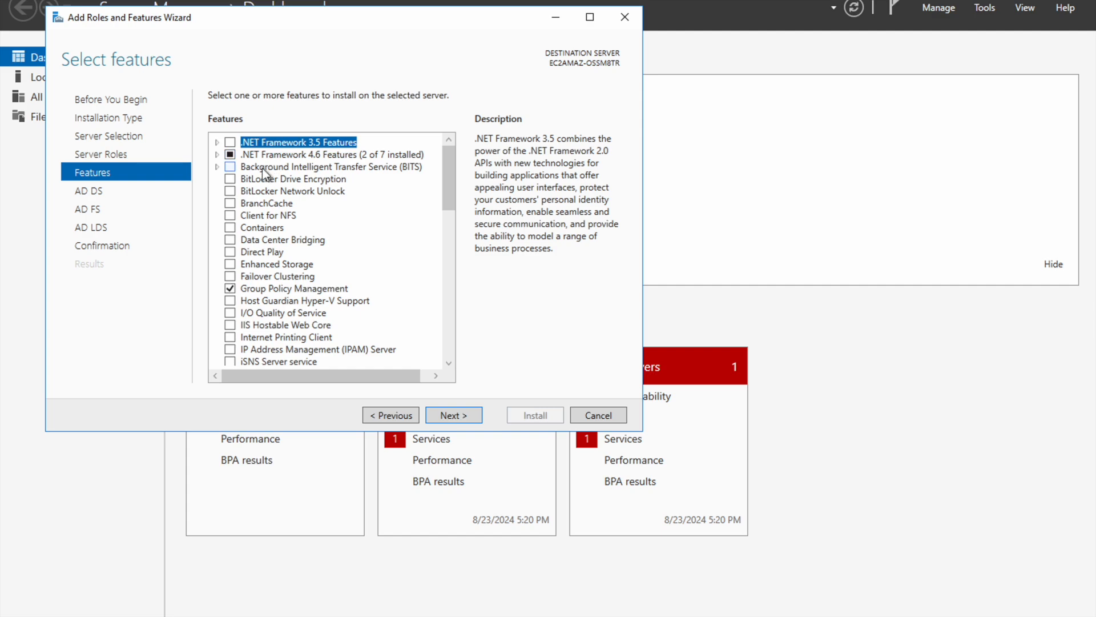
# - Review the .NET Framework 4.6 features, keep the preselected features, and continue past the AD DS, AD FS and AD LDS information to the confirmation
pyautogui.click(217, 155)
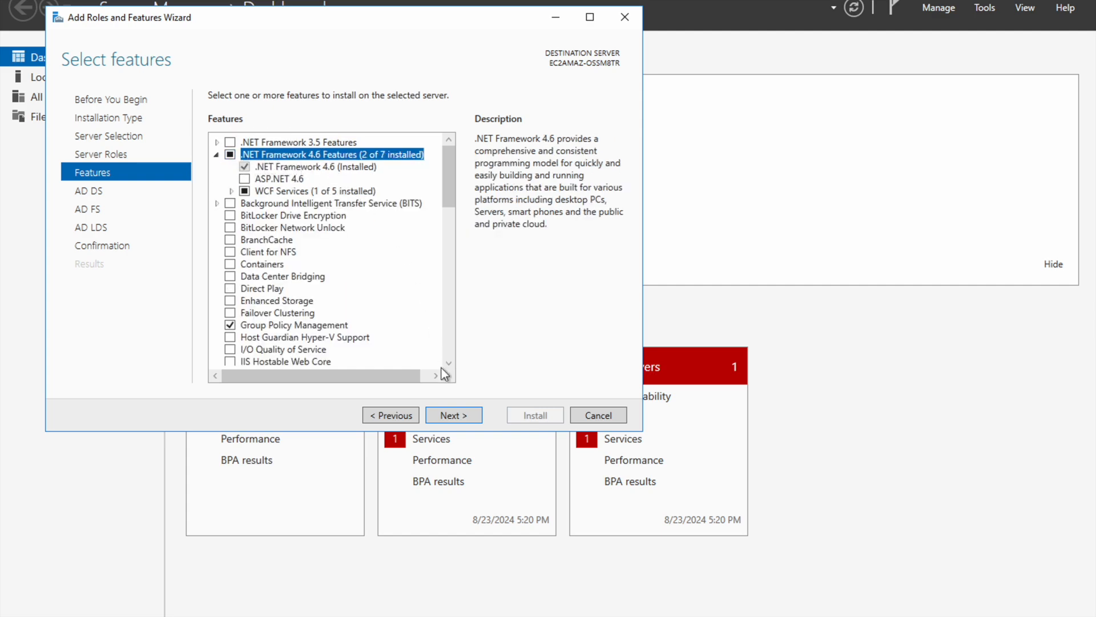
pyautogui.click(455, 417)
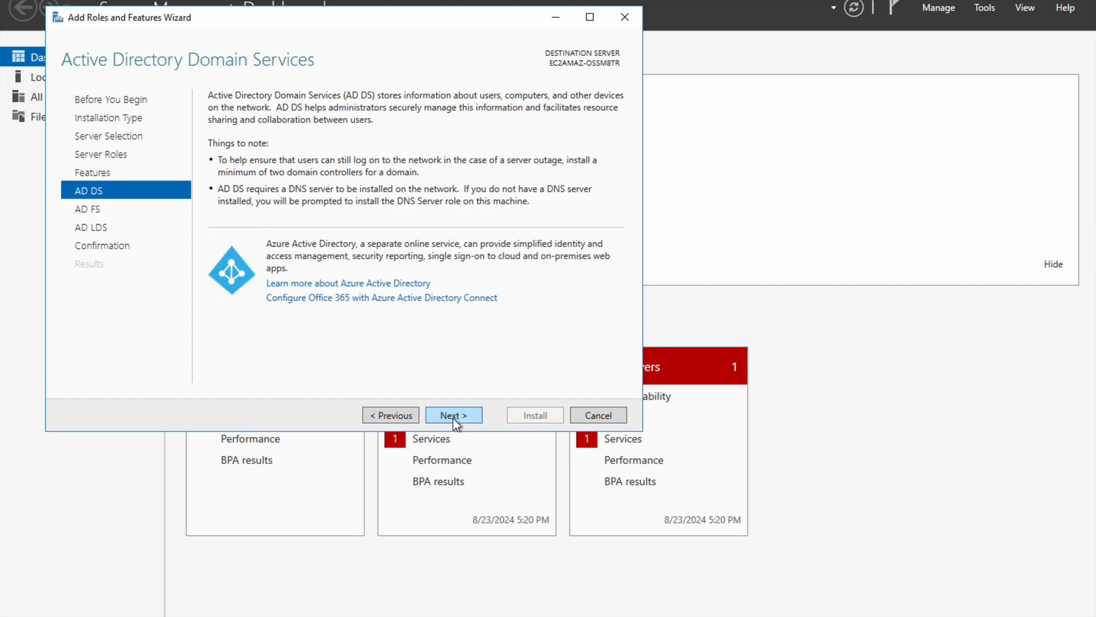
pyautogui.click(454, 417)
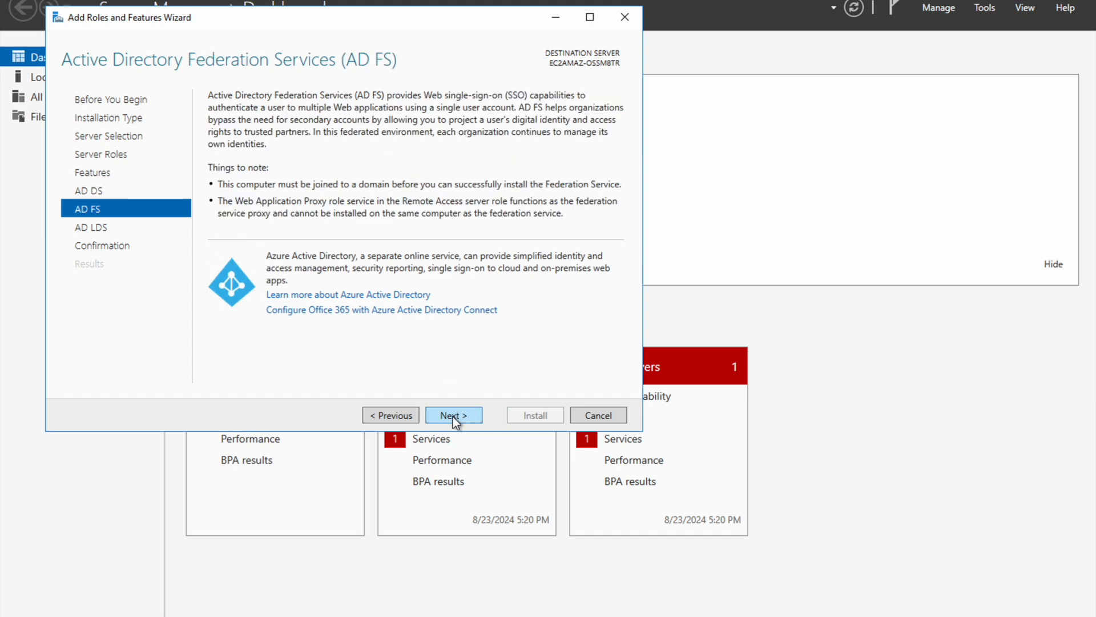
pyautogui.click(453, 417)
pyautogui.click(453, 416)
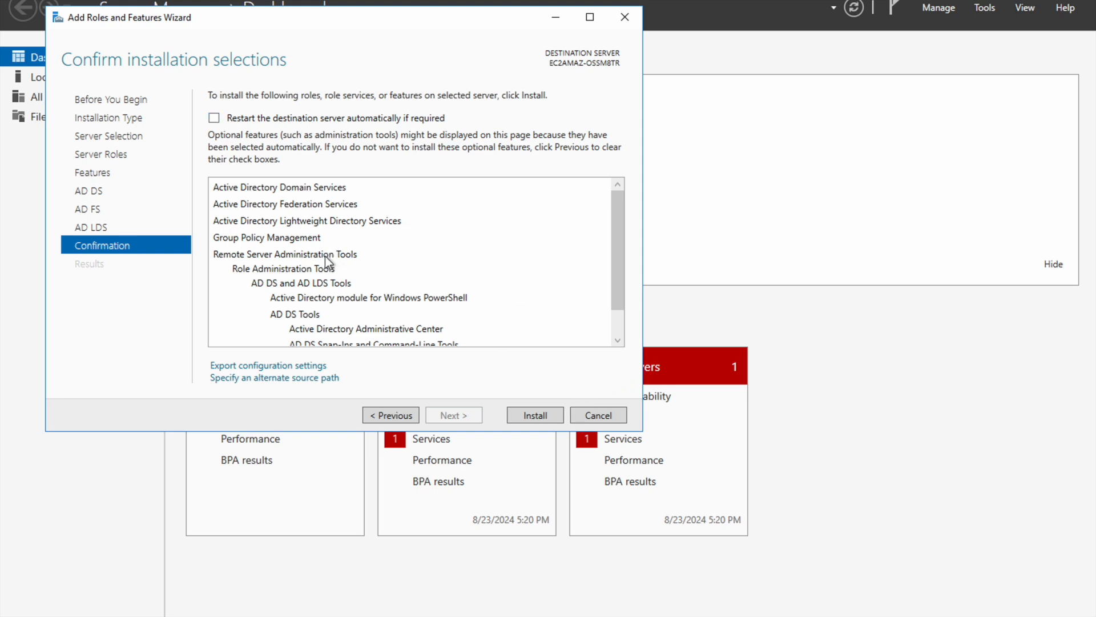
# - Allow automatic restarts of the destination server, install the selected roles, and close the wizard once the installation is done
pyautogui.click(214, 118)
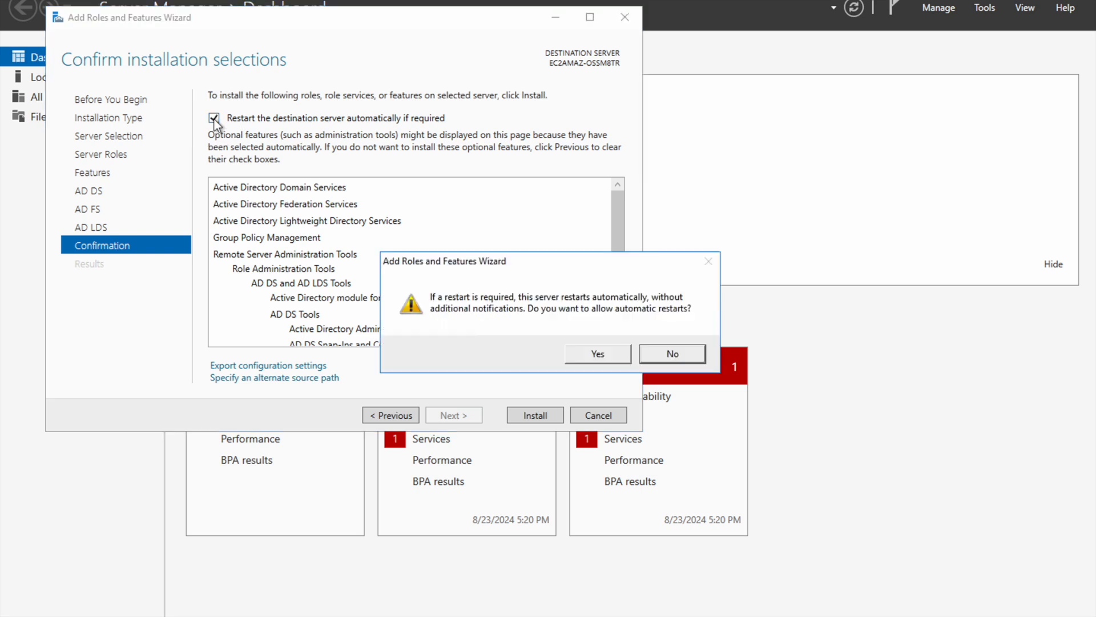
pyautogui.click(597, 354)
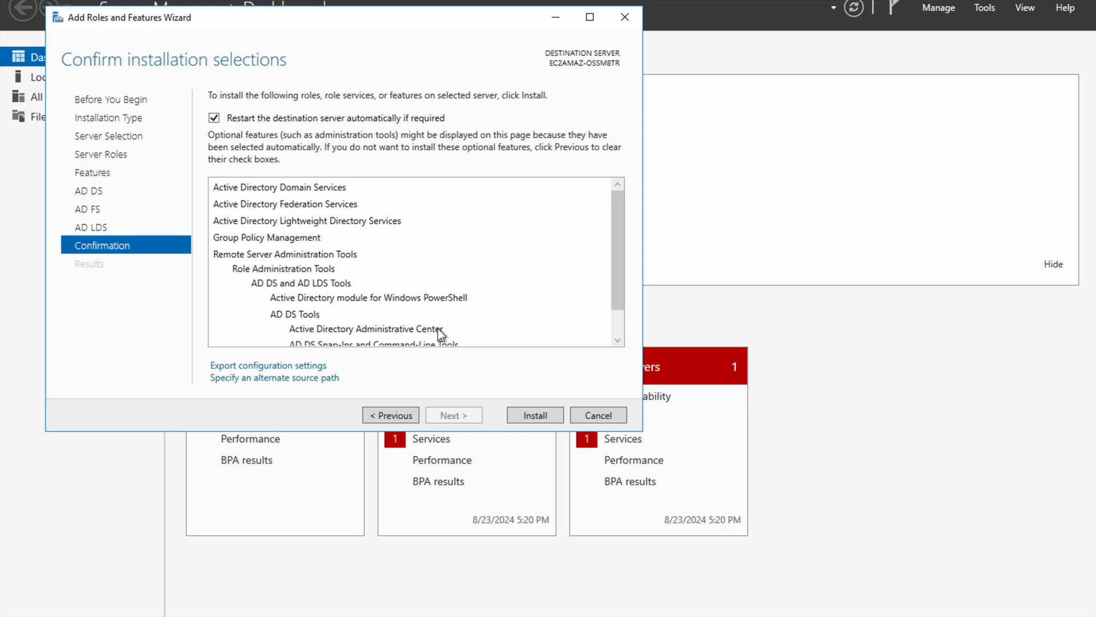
pyautogui.click(535, 416)
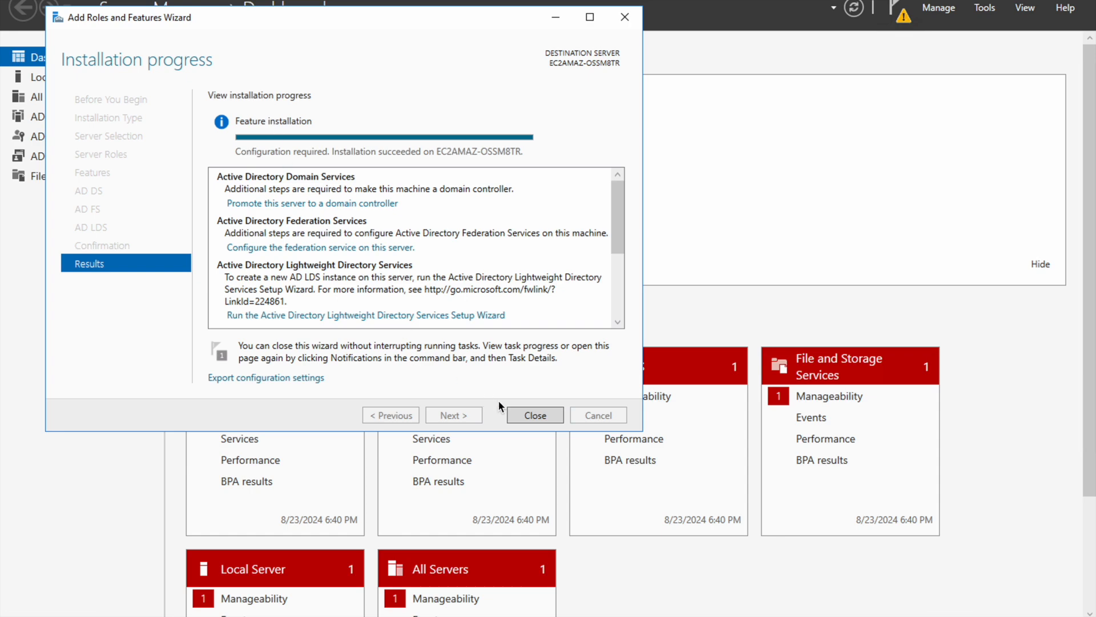
pyautogui.click(530, 416)
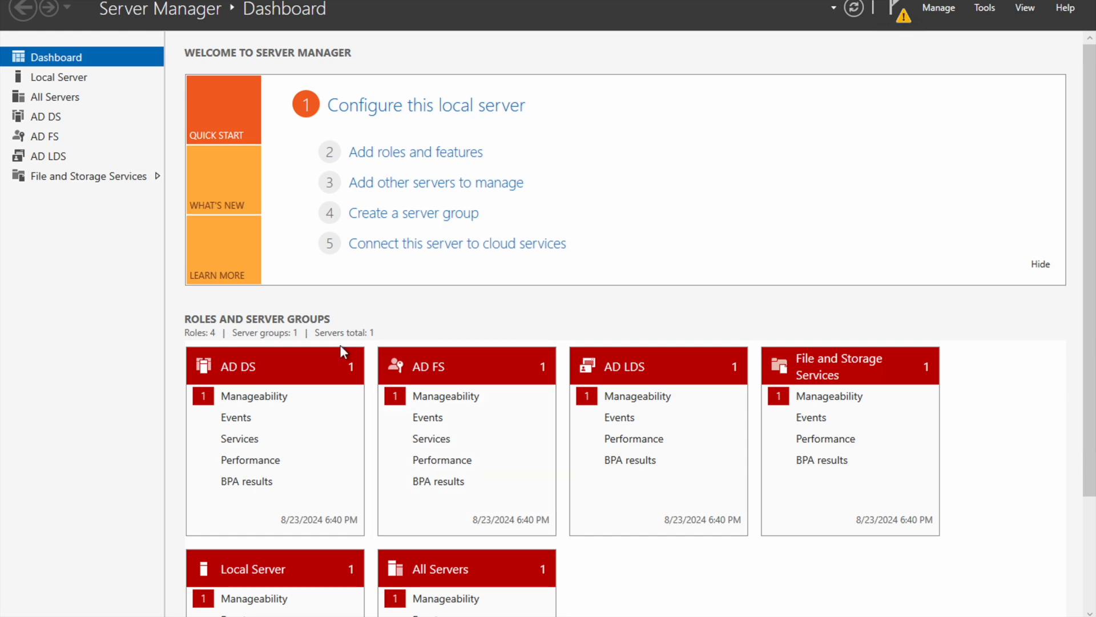
# - Open the AD DS post-deployment configuration task and start promoting this server to a domain controller
pyautogui.click(41, 118)
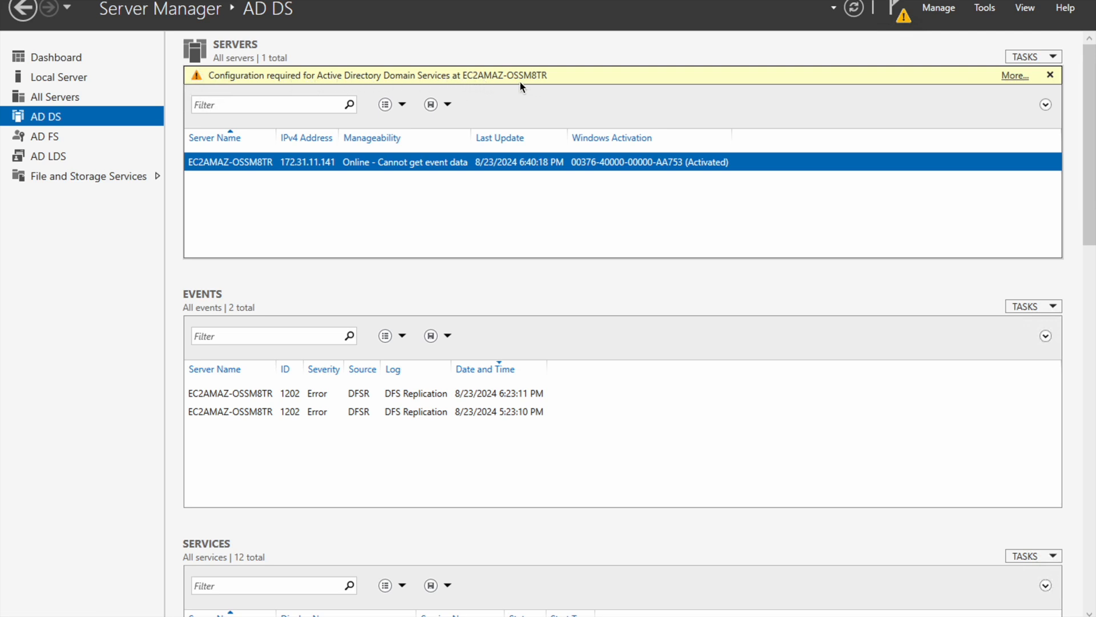
pyautogui.click(1015, 77)
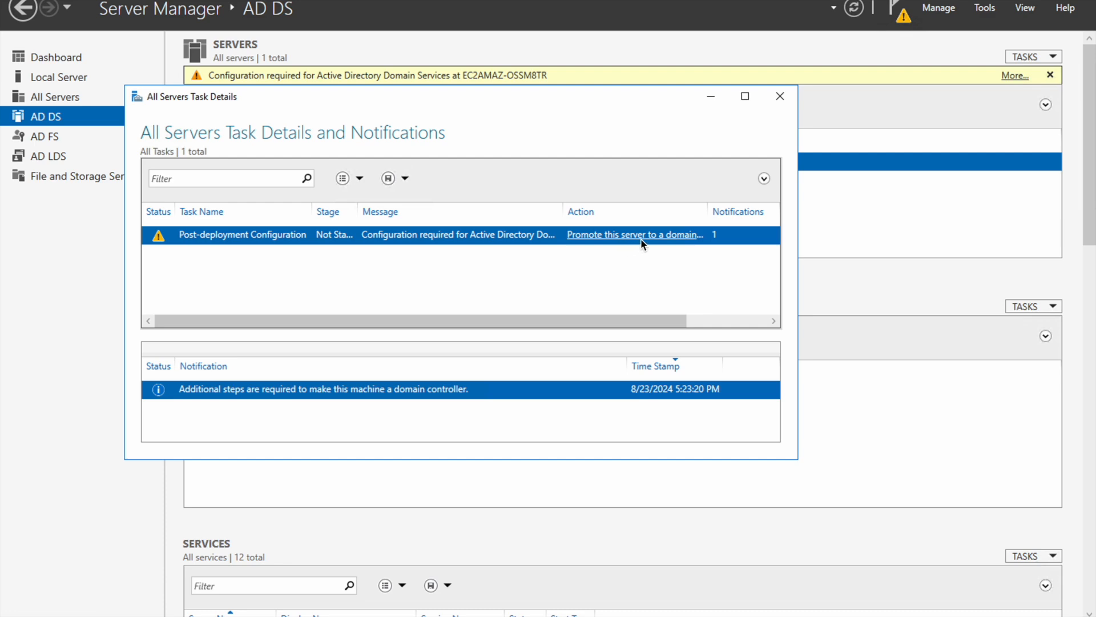
pyautogui.click(608, 235)
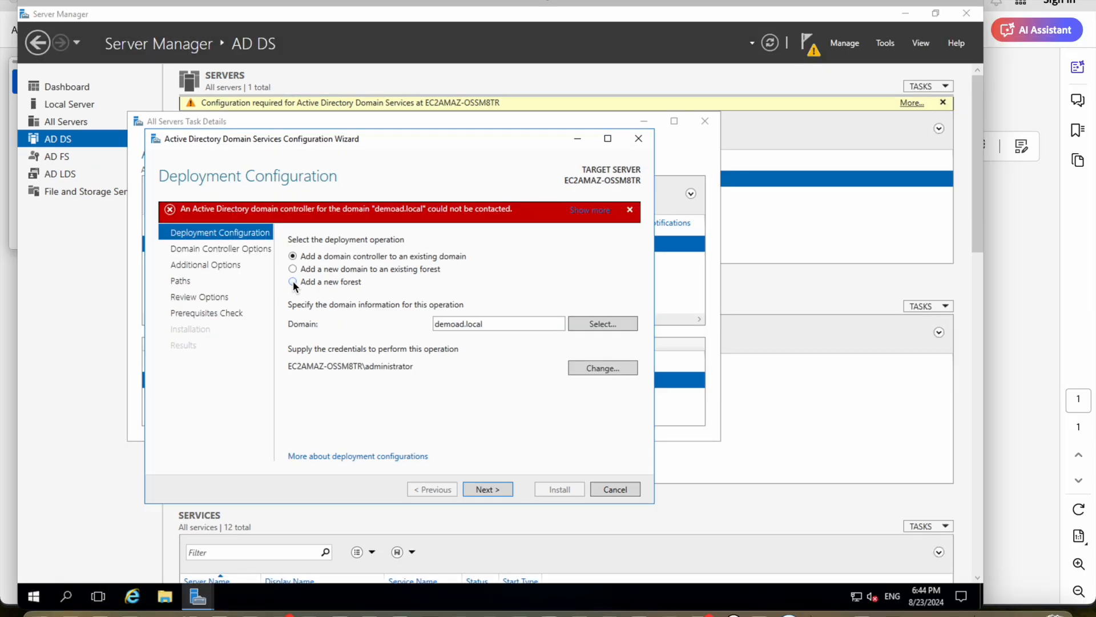
# - Set the deployment operation to add a new forest with the root domain name demoad.local and continue to the domain controller options
pyautogui.click(312, 253)
pyautogui.click(452, 324)
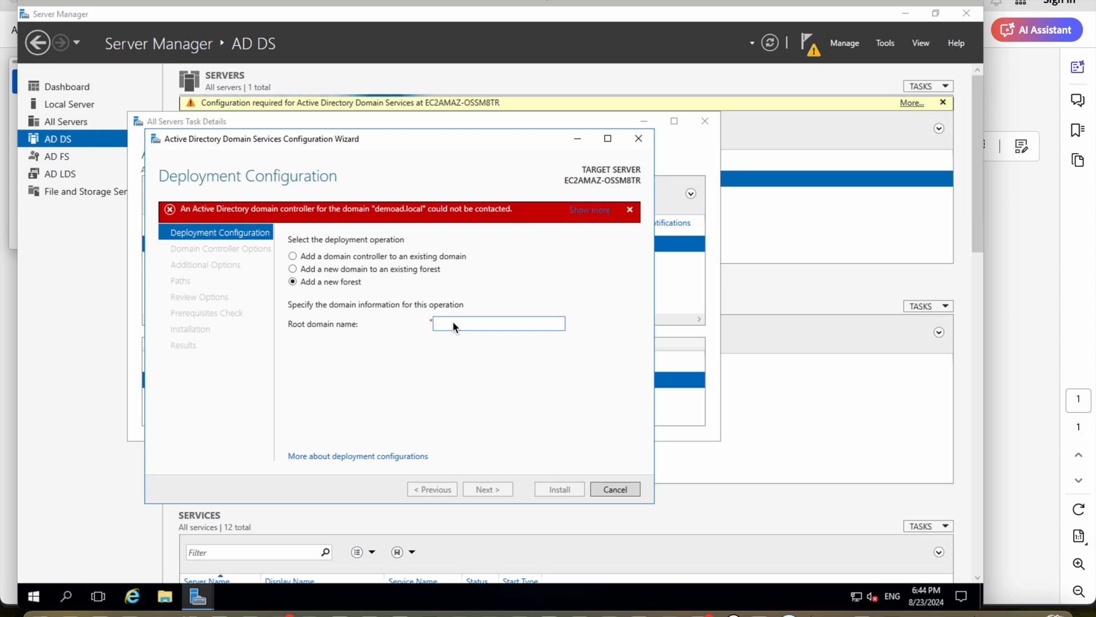
pyautogui.write('dom')
pyautogui.press('BackSpace')
pyautogui.press('BackSpace')
pyautogui.write('emoad.local')
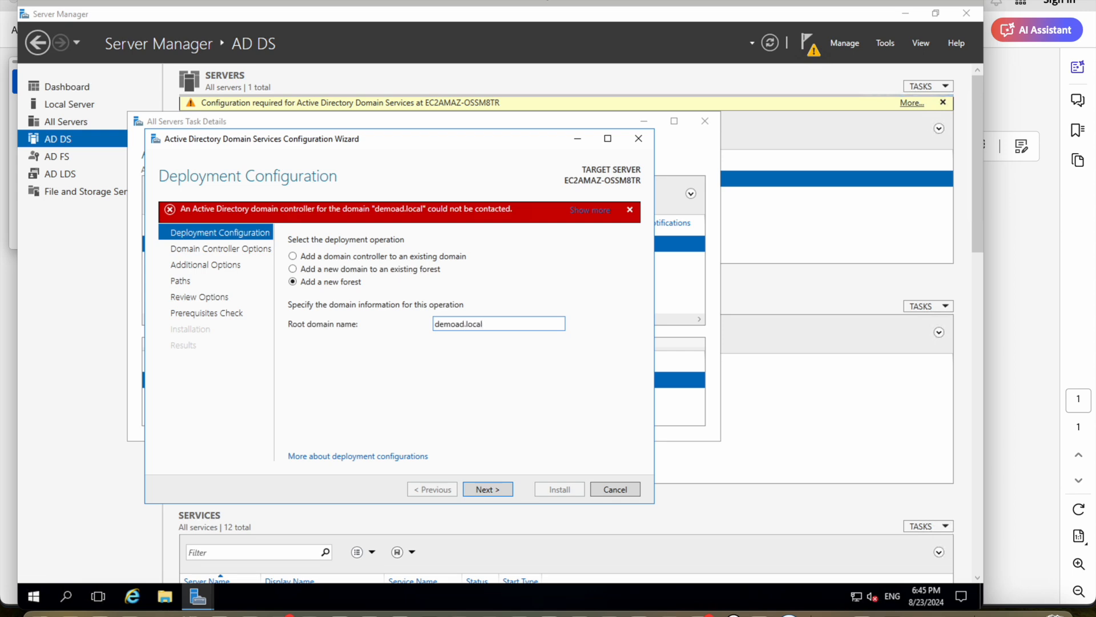
pyautogui.click(485, 488)
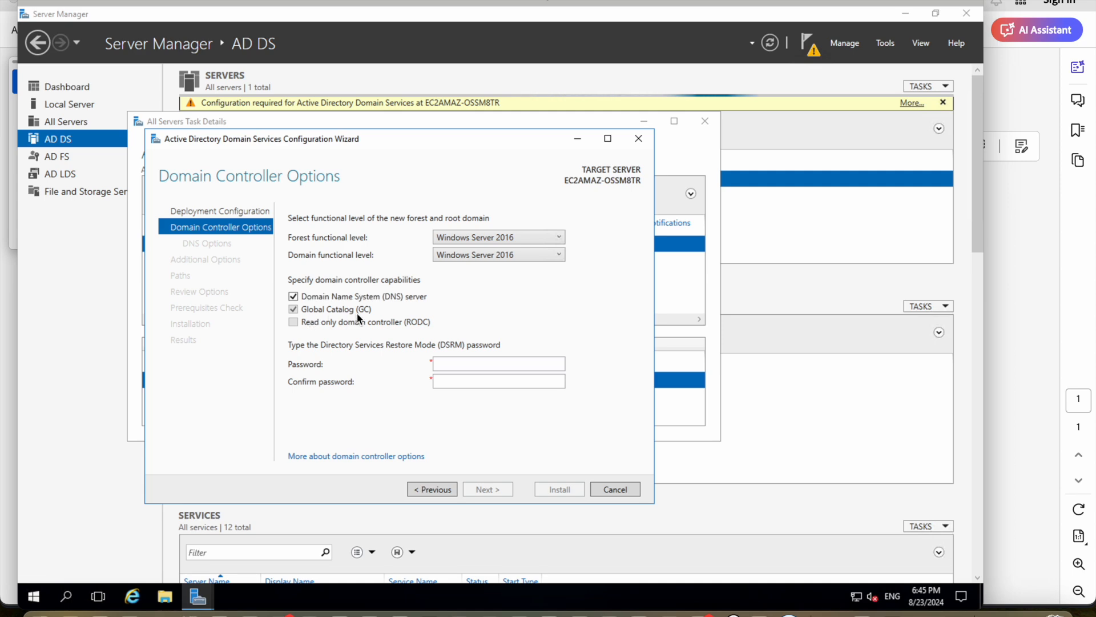
# - Enter and confirm the Directory Services Restore Mode password, keeping the Windows Server 2016 functional levels and DNS server capability, and continue
pyautogui.click(457, 363)
pyautogui.write('••••••••••••')
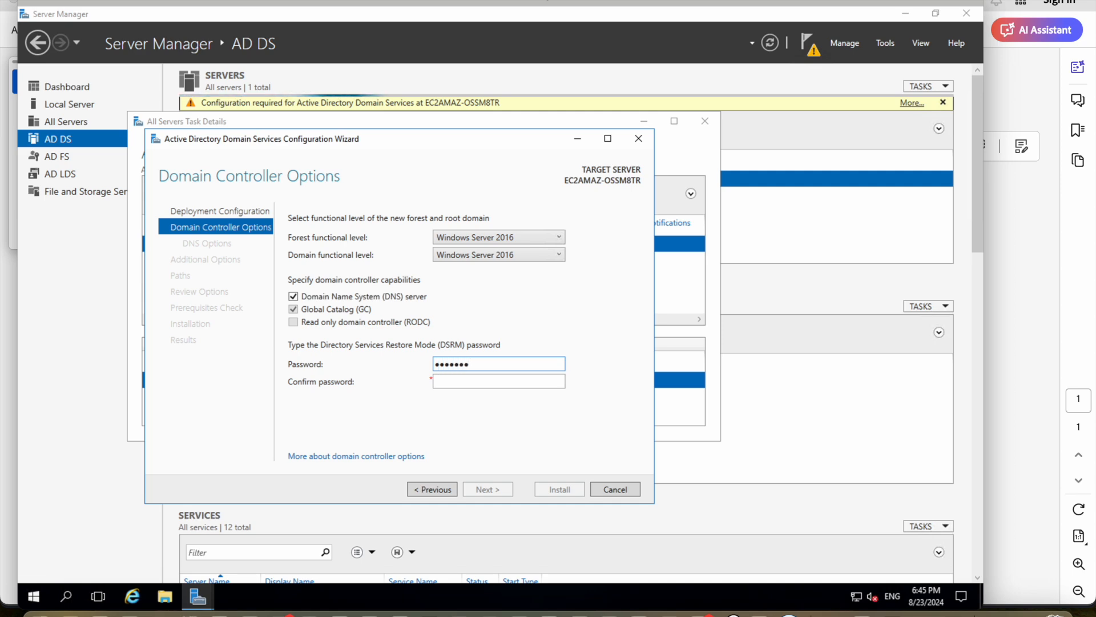
pyautogui.press('Tab')
pyautogui.write('•••••••••••')
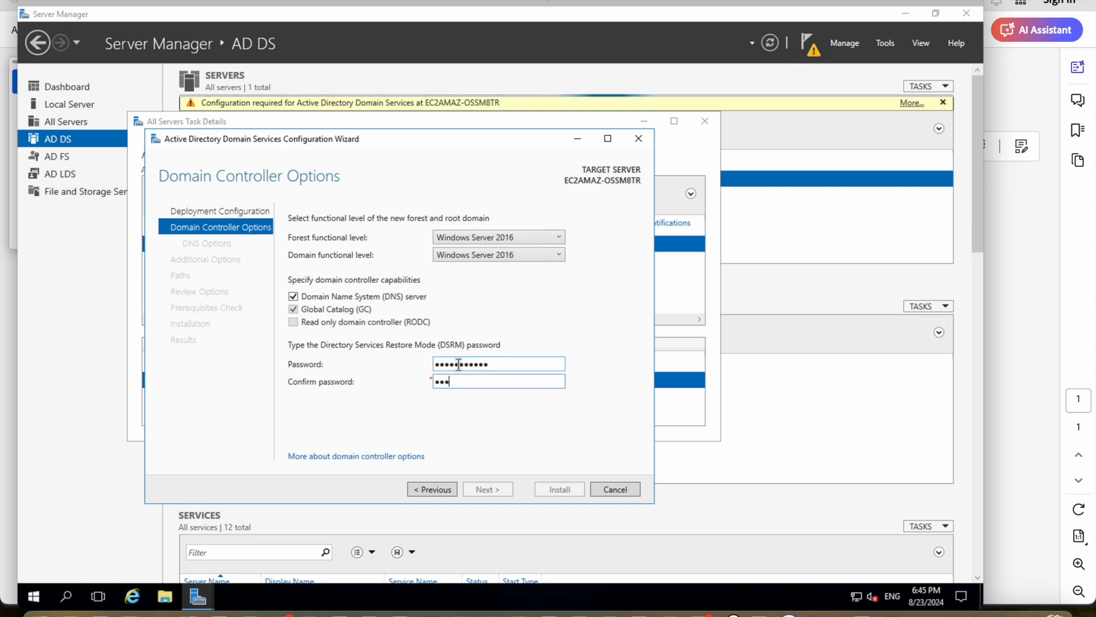
pyautogui.write('•')
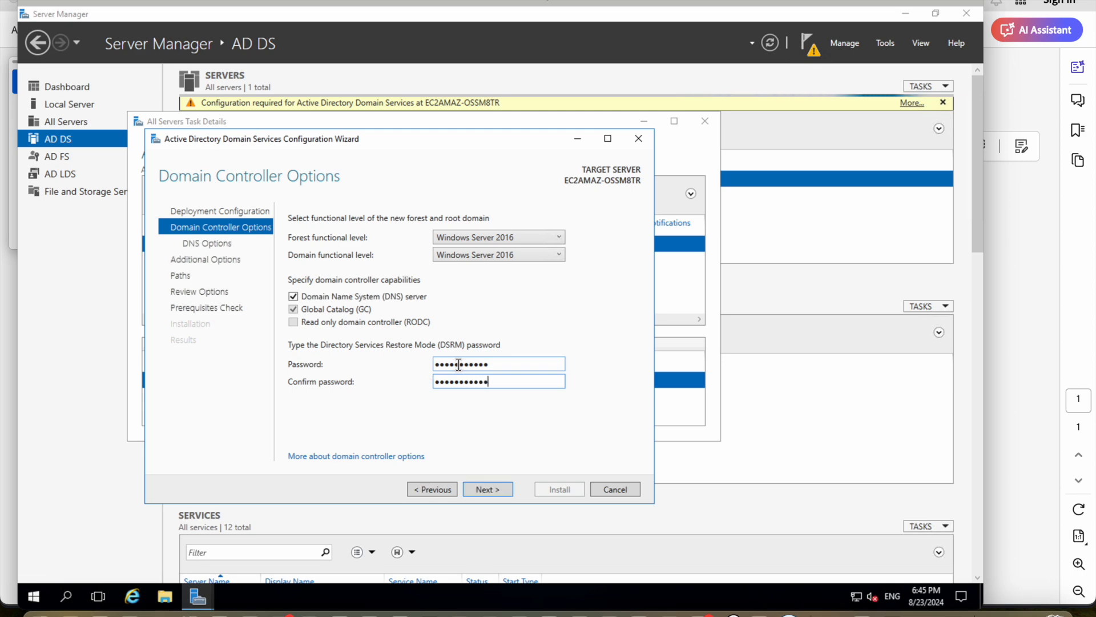
pyautogui.click(488, 490)
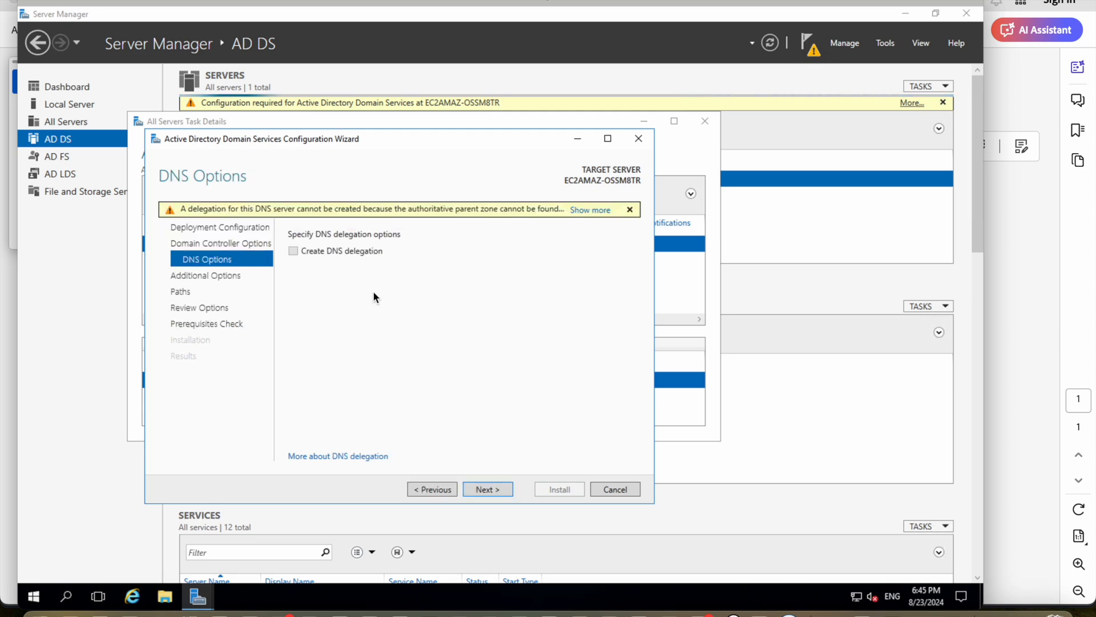
# - Continue without DNS delegation, keeping the NetBIOS domain name DEMOAD and the default database, log and SYSVOL folders, up to the options review
pyautogui.click(481, 490)
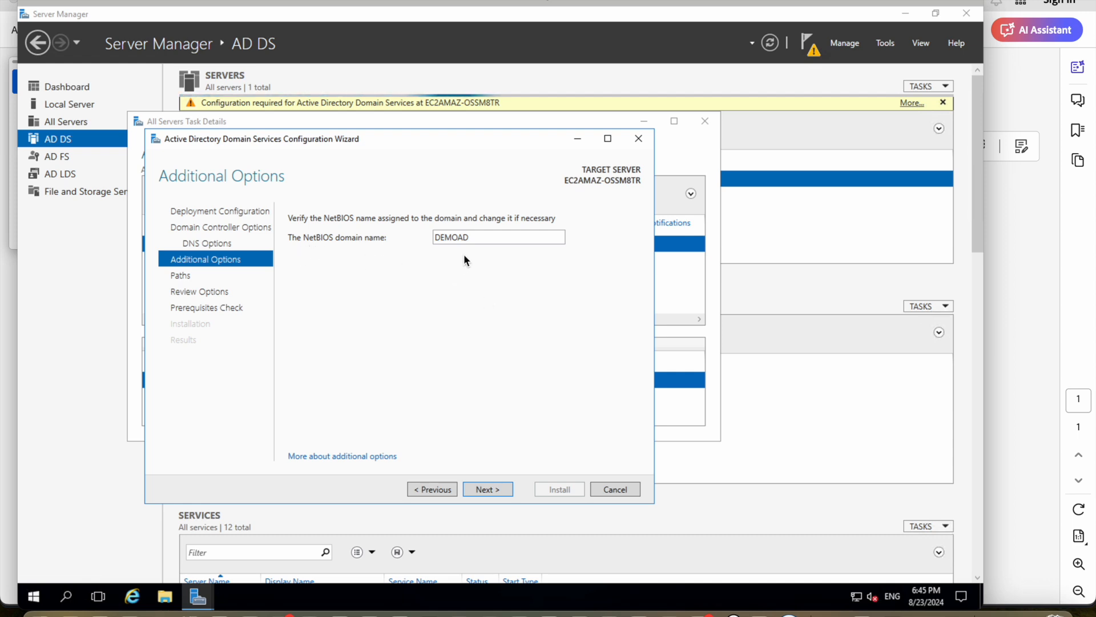
pyautogui.click(491, 485)
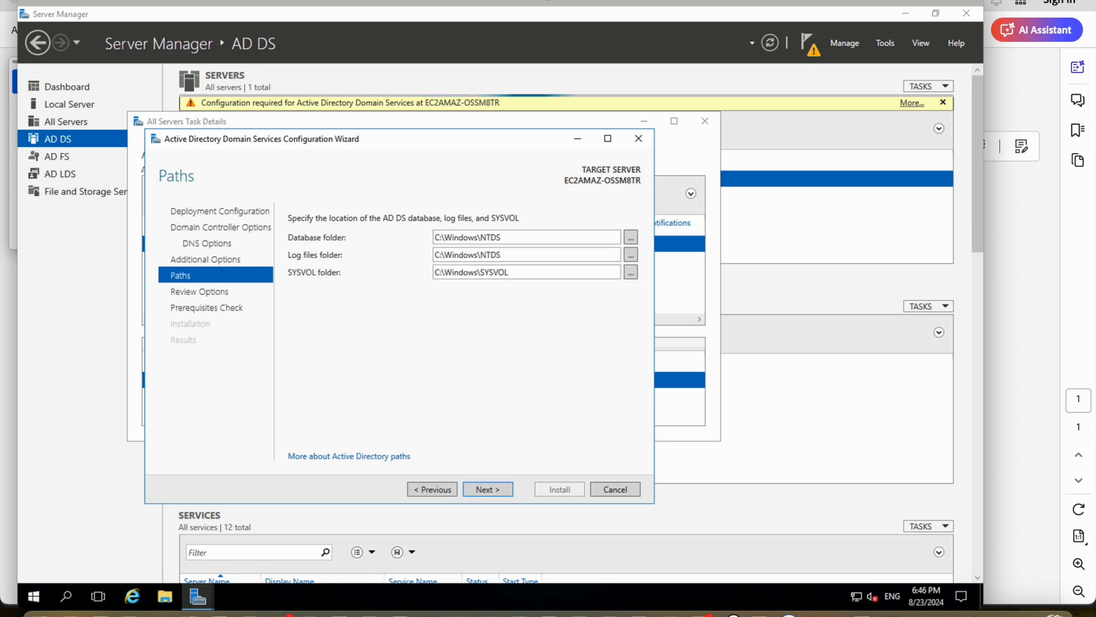
pyautogui.click(485, 490)
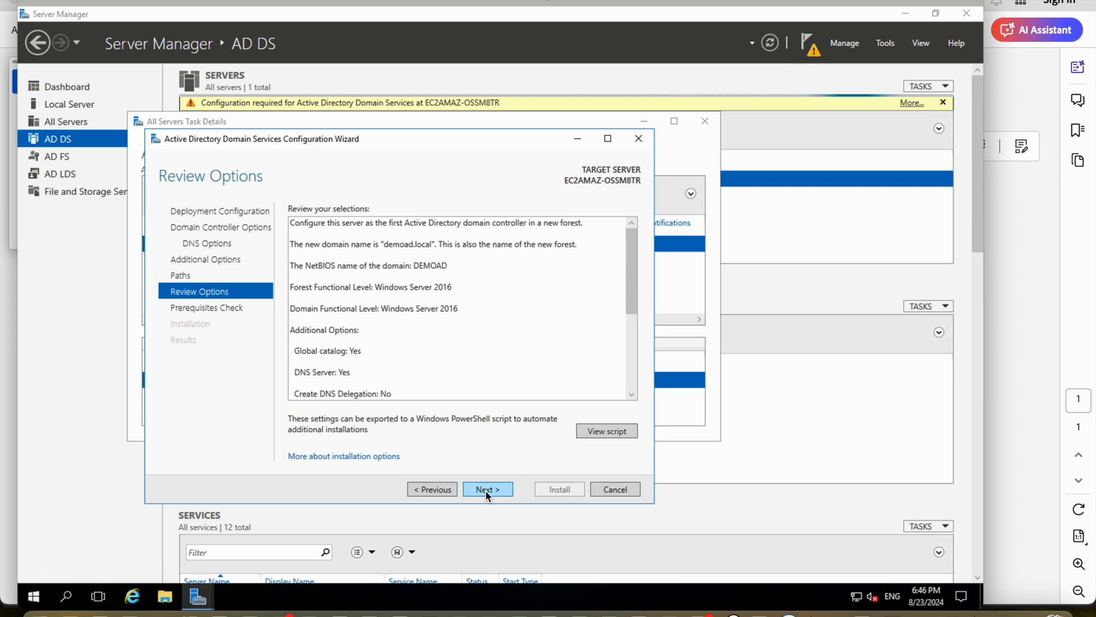
# - Review the full list of configuration selections, run the prerequisites check, and install the domain controller configuration
pyautogui.click(467, 314)
pyautogui.hotkey('ctrl', 'a')
pyautogui.scroll(-1, 467, 314)
pyautogui.scroll(-4, 467, 314)
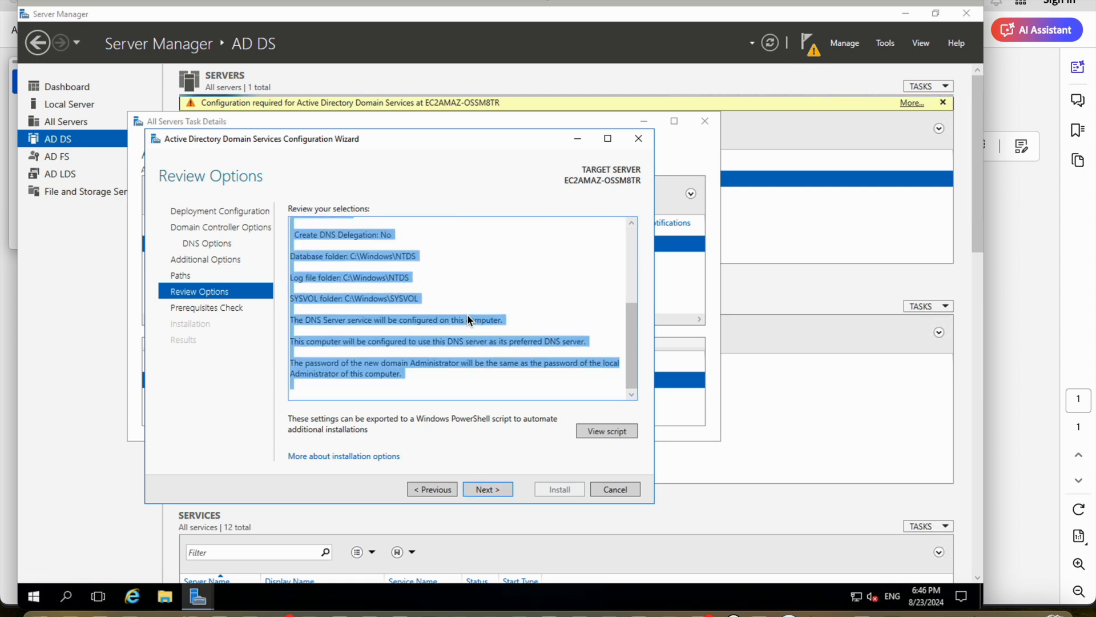
pyautogui.click(487, 489)
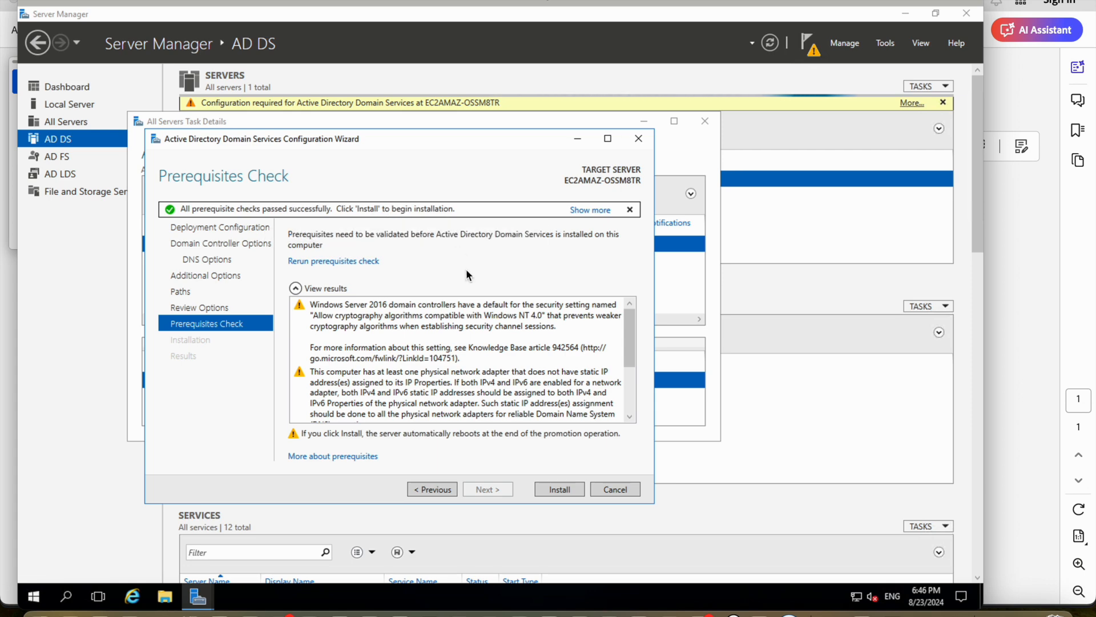
pyautogui.click(560, 490)
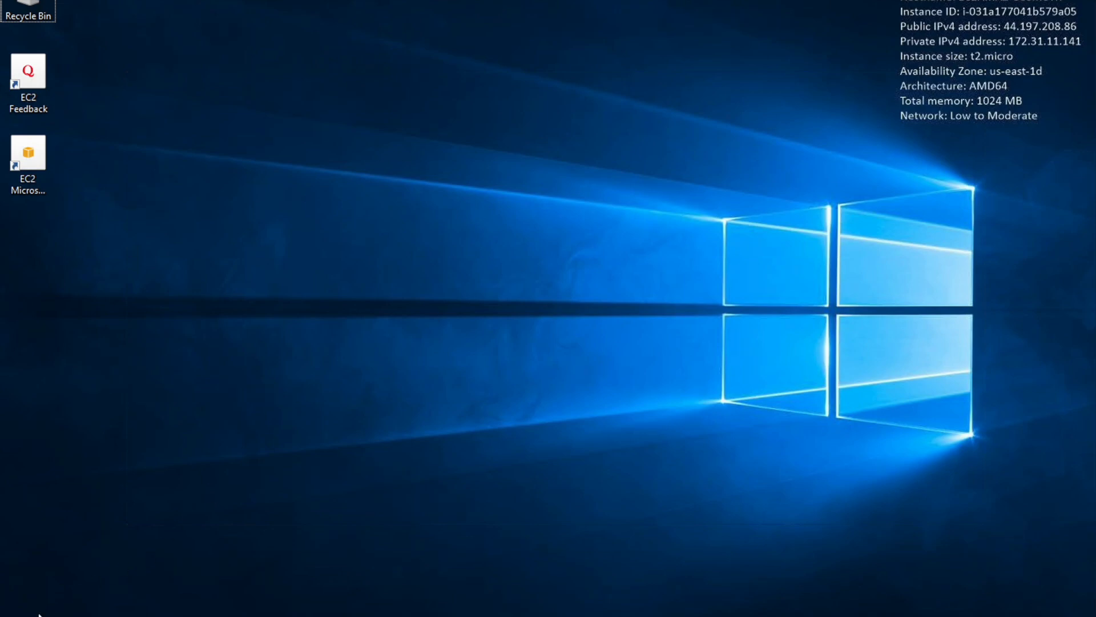
# - Open Active Directory Users and Computers from the Windows administrative tools and maximize its window
pyautogui.press('super')
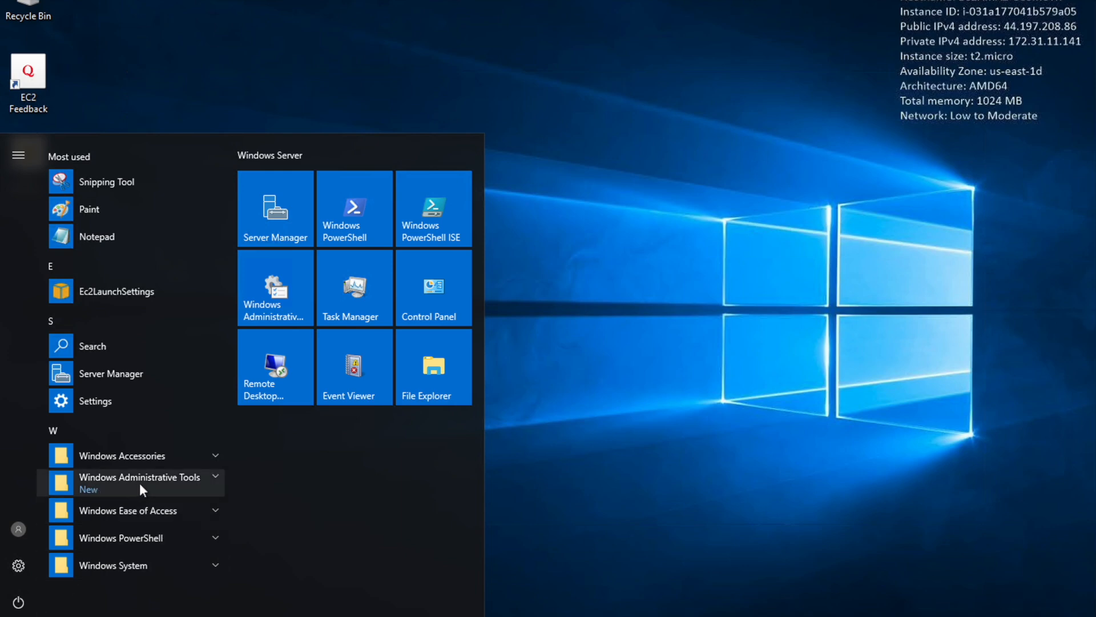
pyautogui.click(201, 477)
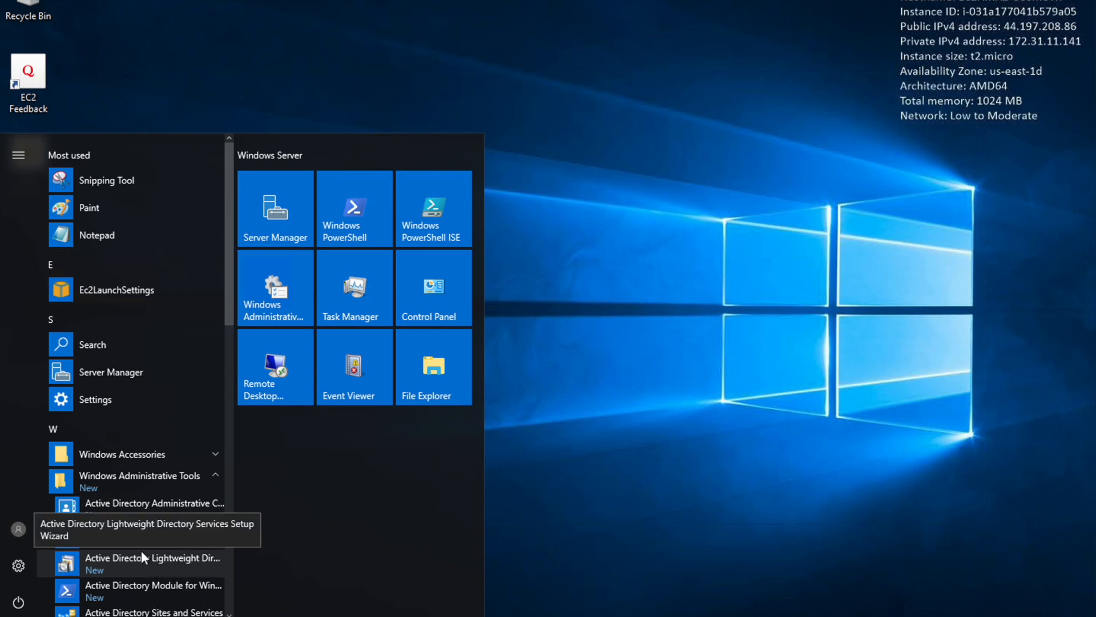
pyautogui.scroll(-4, 139, 536)
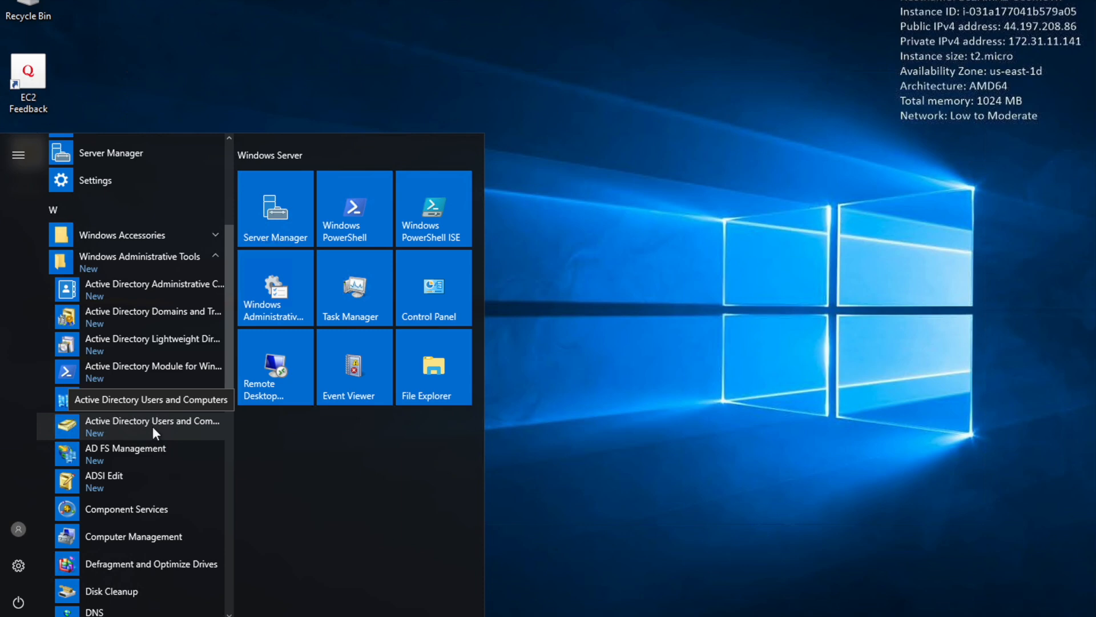
pyautogui.click(153, 426)
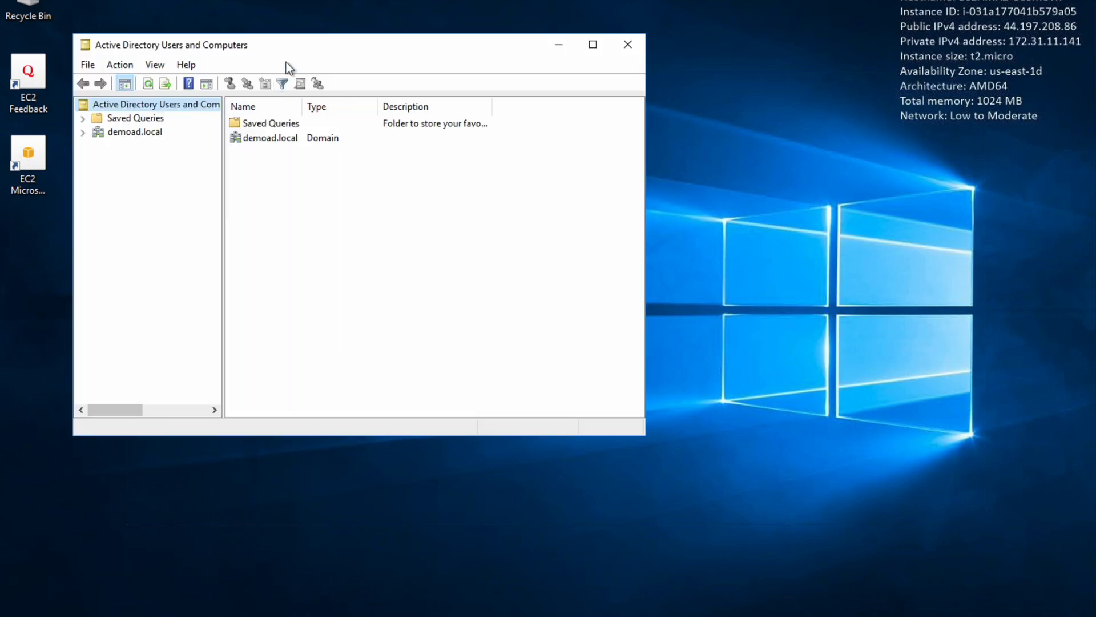
pyautogui.doubleClick(294, 44)
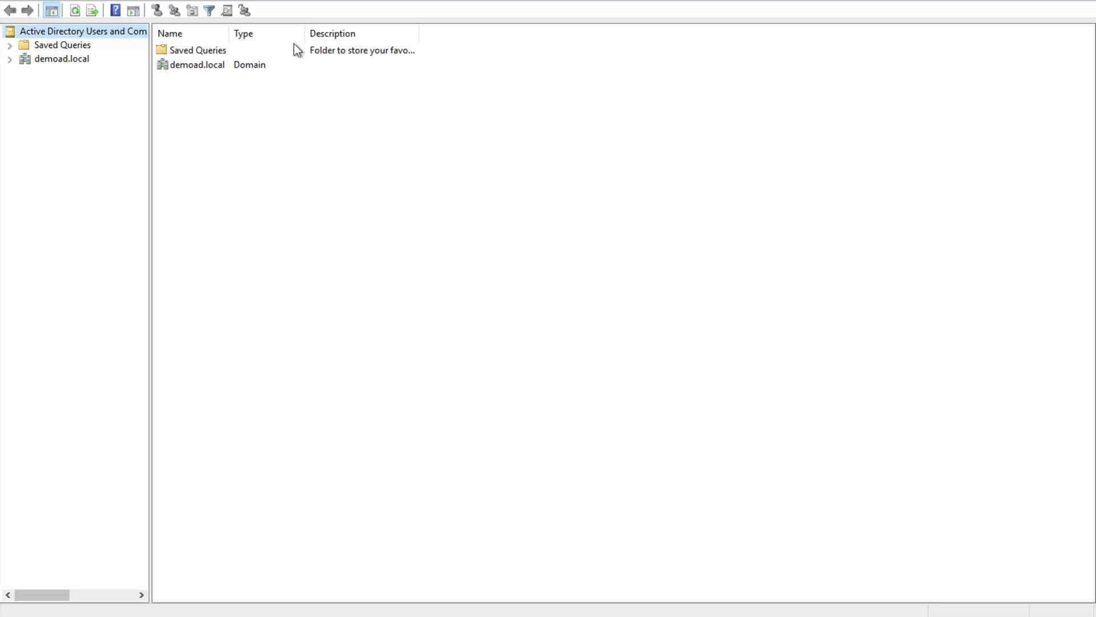
# - Expand the demoad.local domain and list its Users container, widening the console tree and the Name column to show full names
pyautogui.click(11, 62)
pyautogui.click(46, 58)
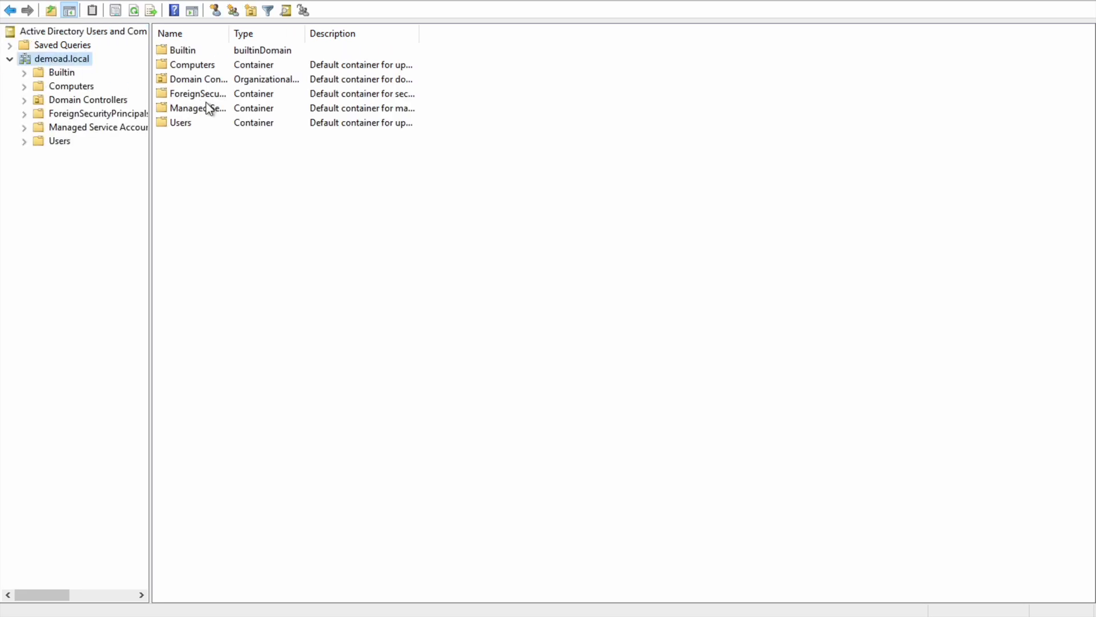
pyautogui.moveTo(151, 159); pyautogui.dragTo(215, 166)
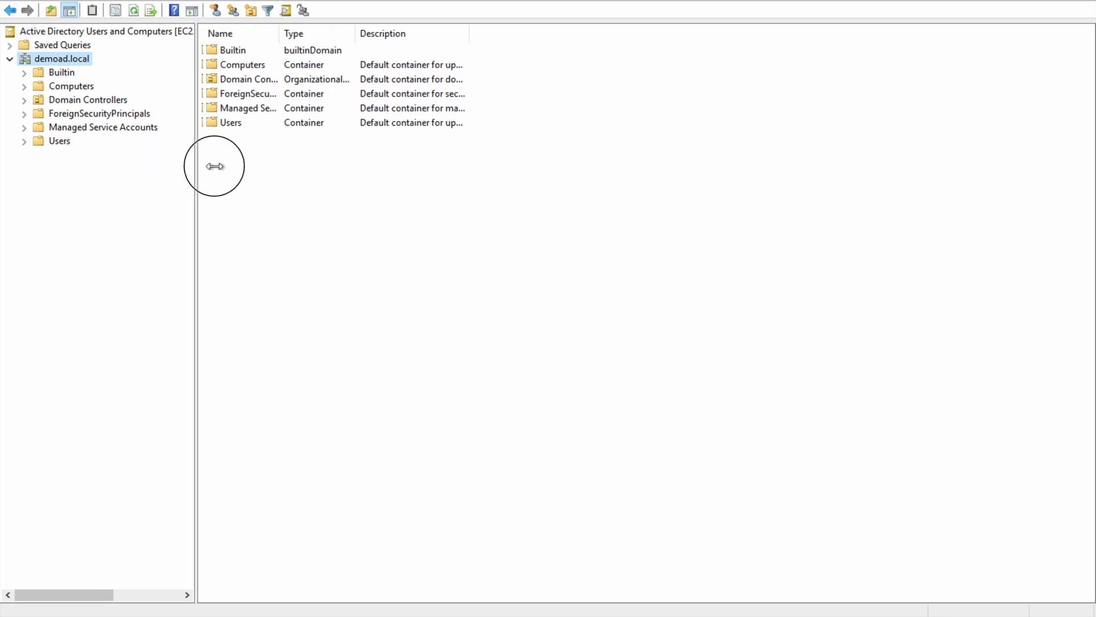
pyautogui.click(25, 143)
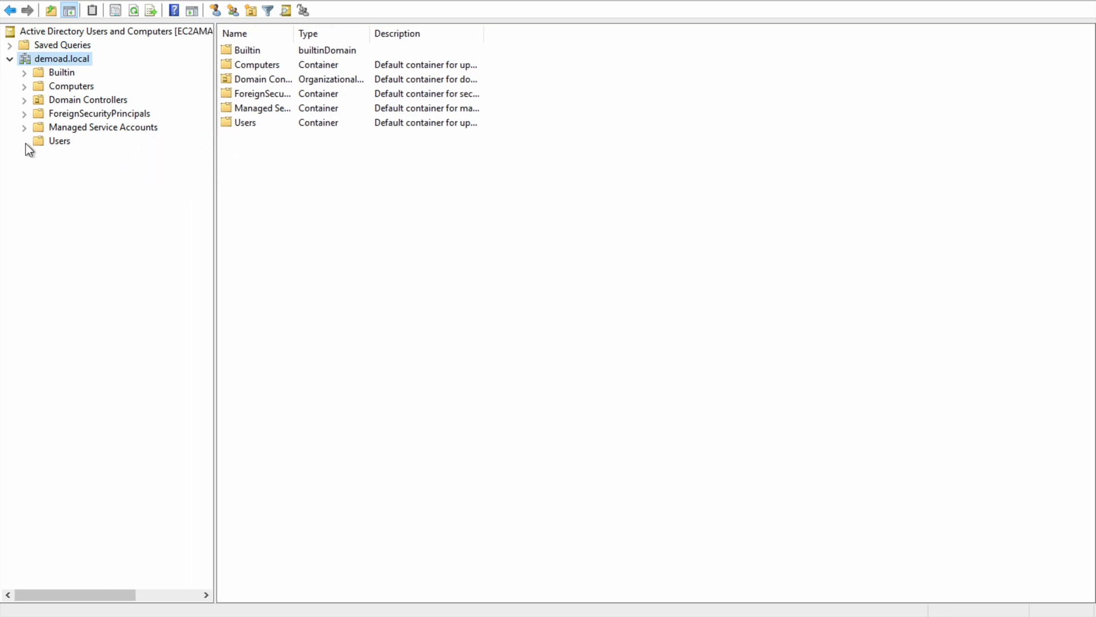
pyautogui.click(59, 141)
pyautogui.moveTo(294, 32); pyautogui.dragTo(375, 33)
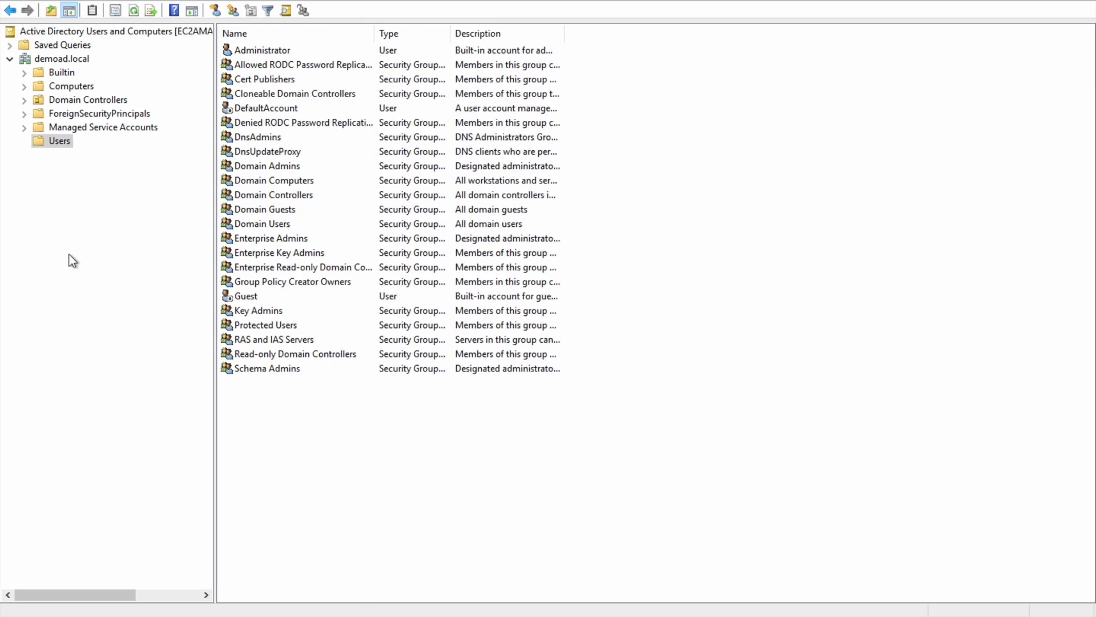